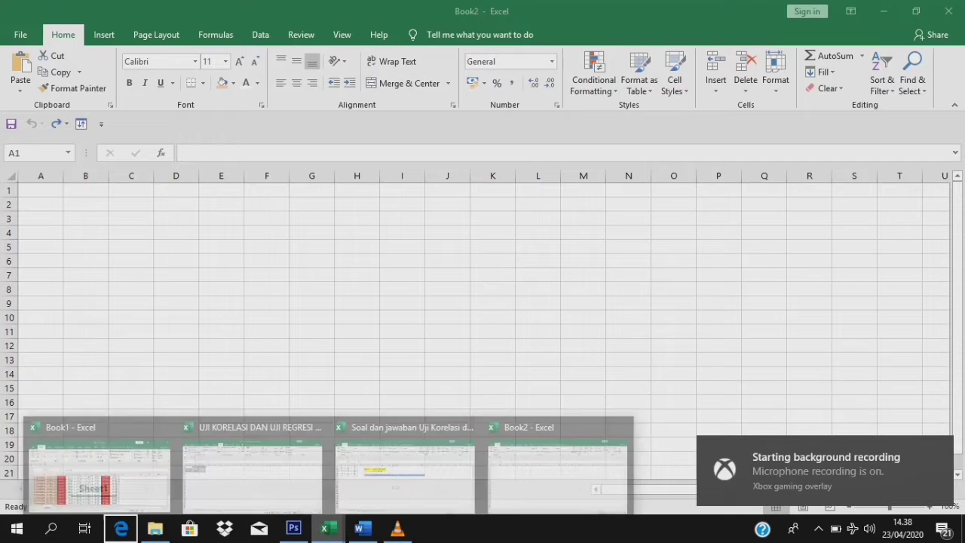
- Review the UJI KORELASI data sheet and the Analisis Korelasi sheet in the UJI KORELASI DAN UJI REGRESI workbook
click(556, 469)
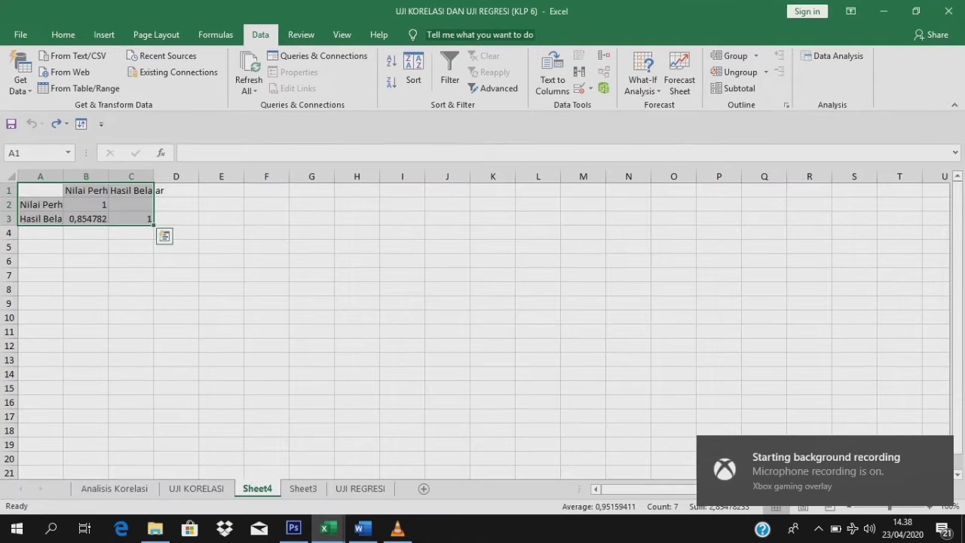
drag(266, 473, 216, 488)
click(207, 489)
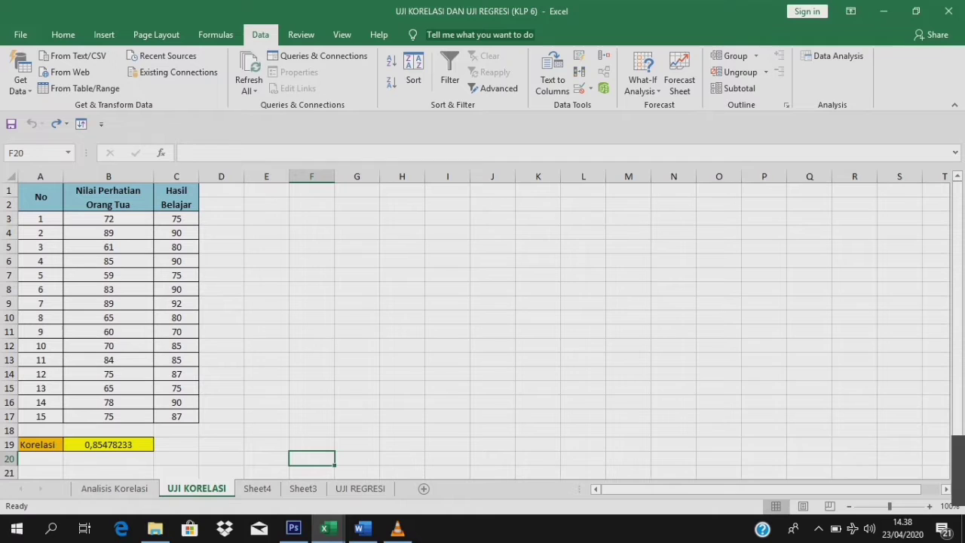
click(115, 489)
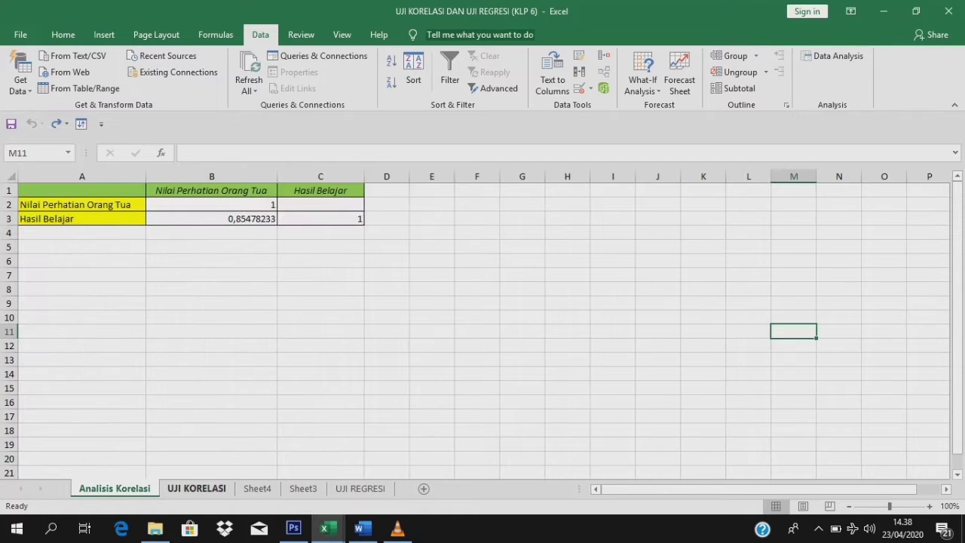
click(196, 489)
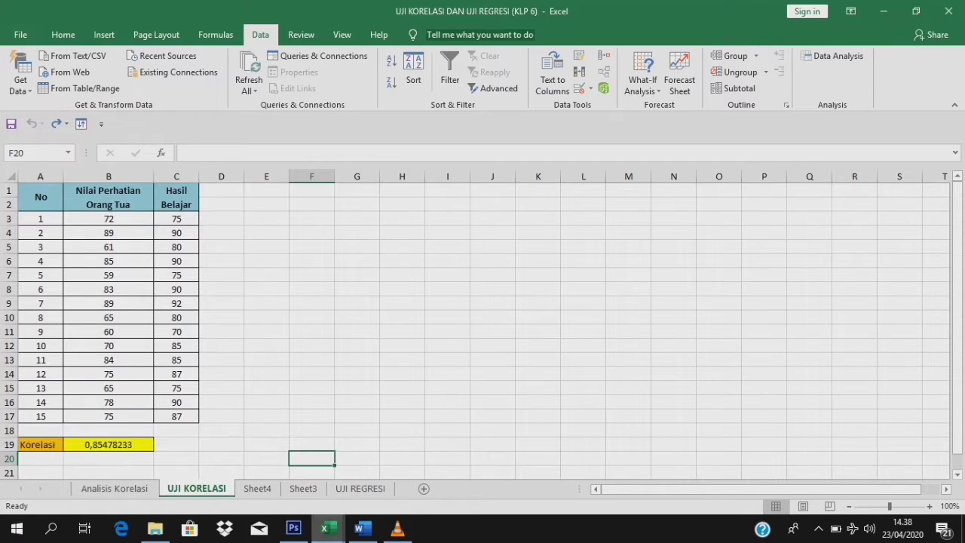
- Switch to the Word document and copy the whole table of No, Nilai Perhatian Orang Tua and Hasil Belajar
mouse_move(325, 528)
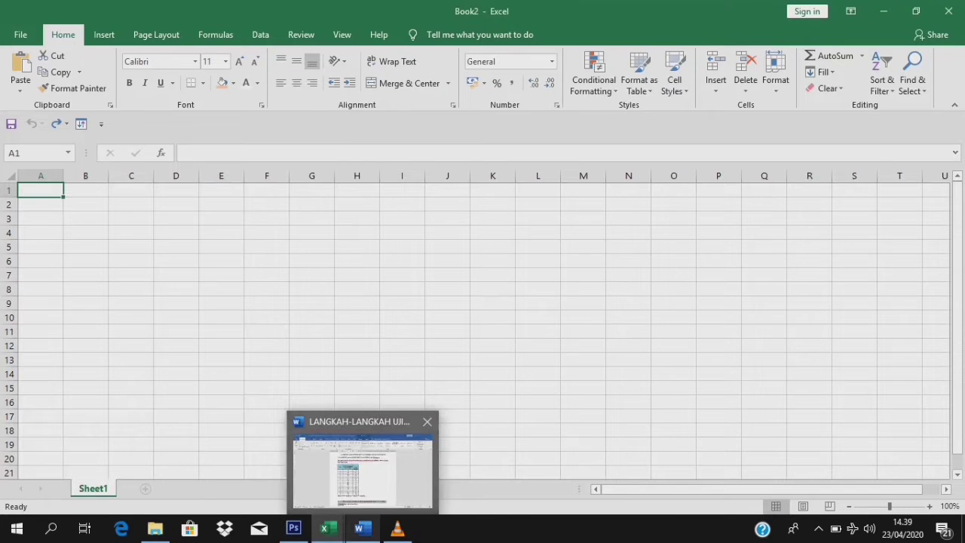
click(360, 464)
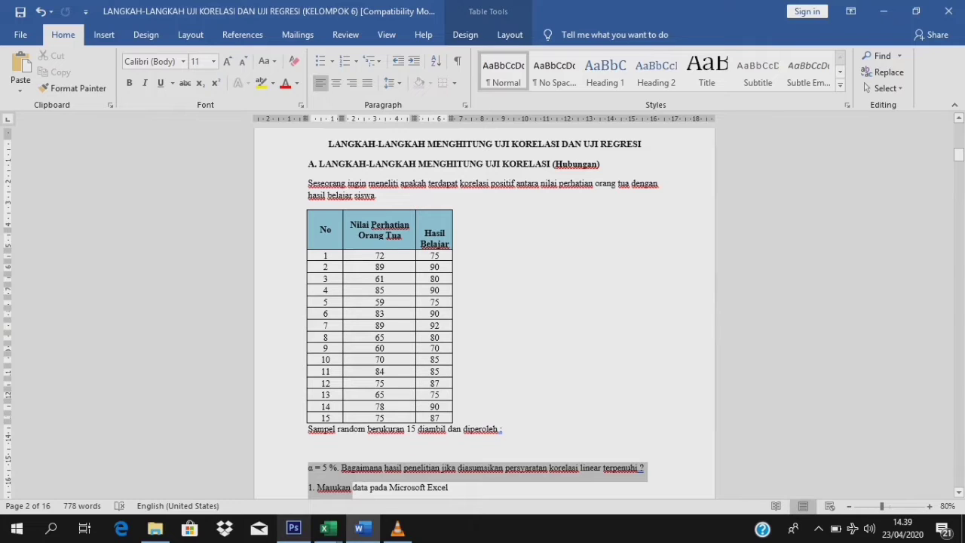
click(321, 230)
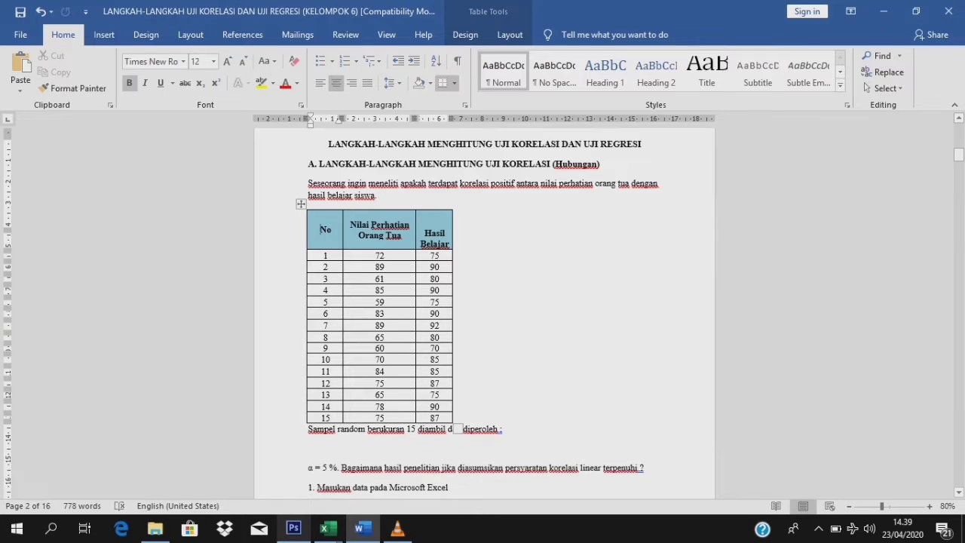
click(300, 204)
key(ctrl+c)
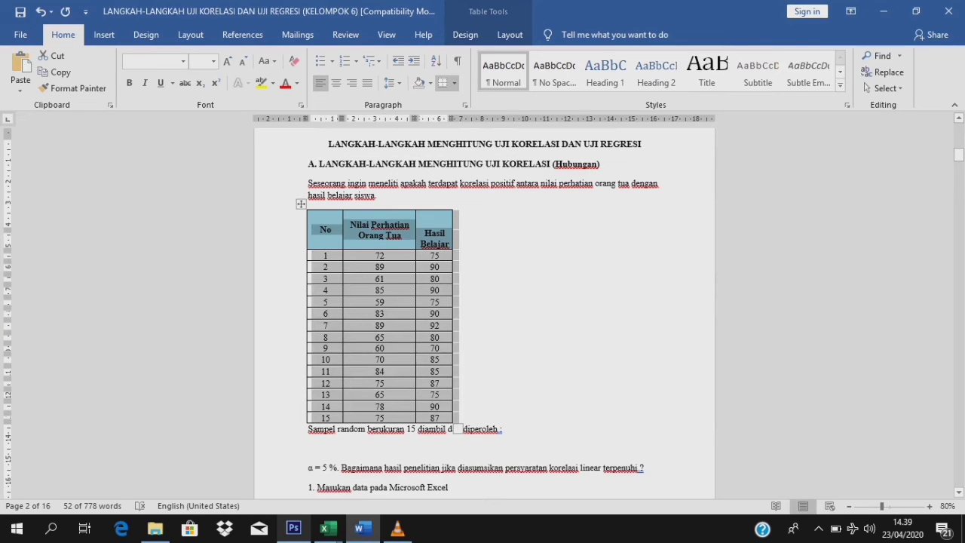
- Switch to the blank Excel workbook Book2 and paste the copied table at cell A1 of Sheet1
mouse_move(326, 528)
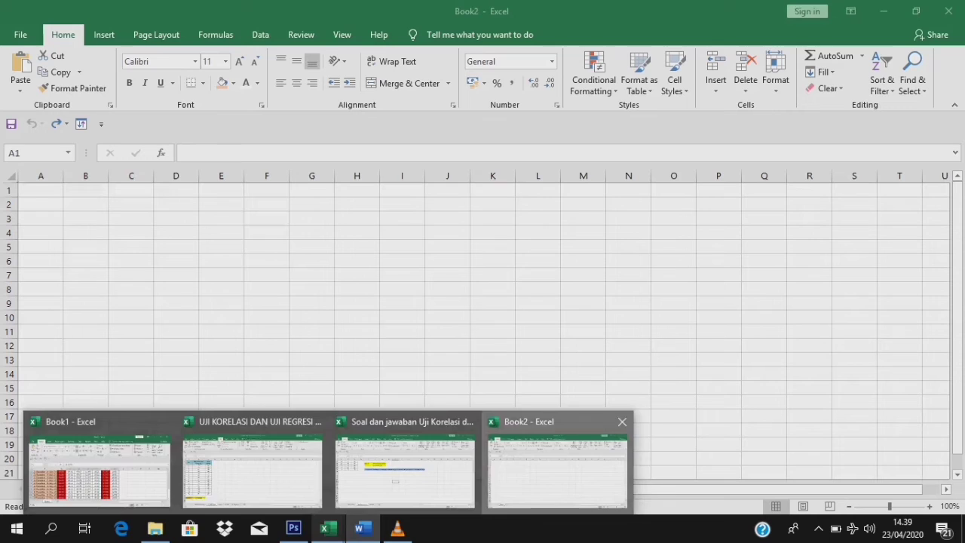
click(557, 468)
drag(132, 302, 40, 190)
click(41, 190)
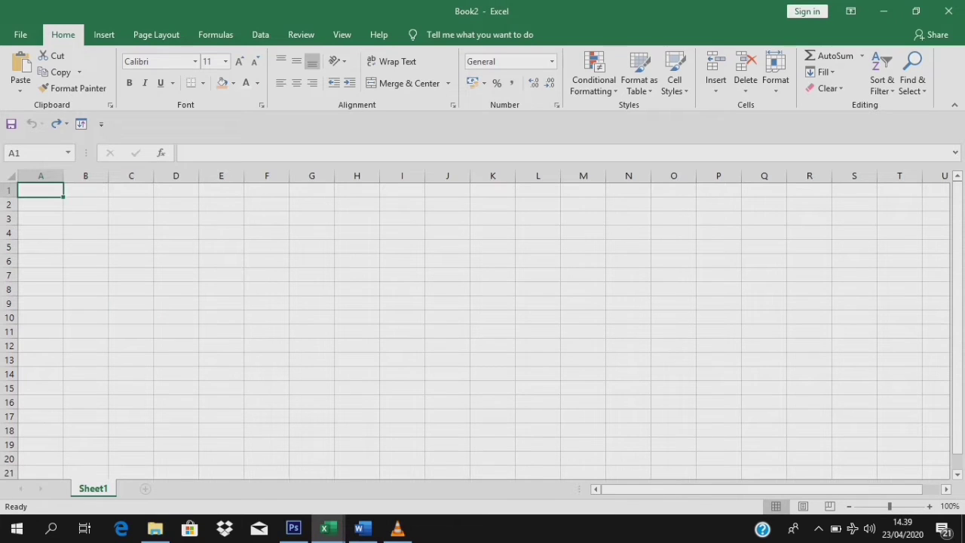
key(ctrl+v)
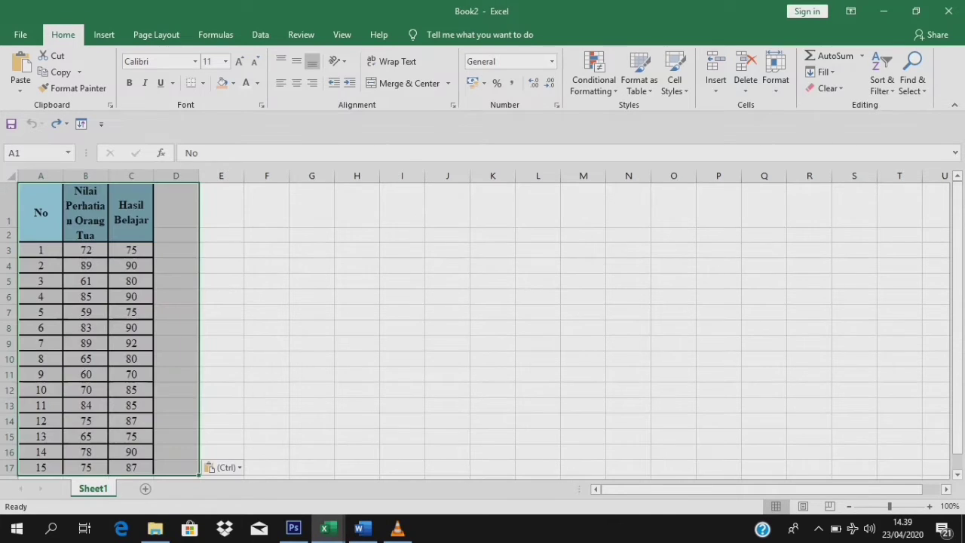
- Select the pasted table A1:C17 and start the Correlation tool from Data Analysis
double_click(38, 203)
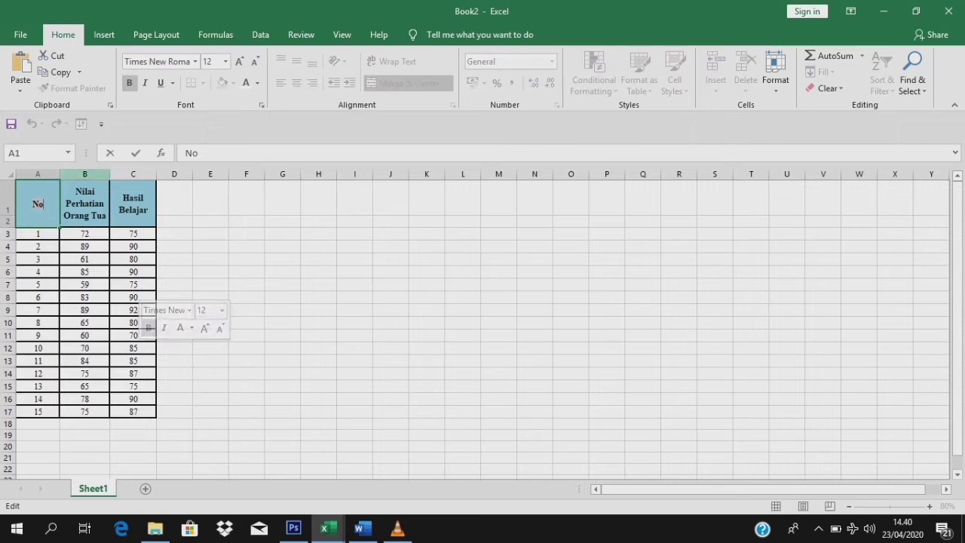
click(84, 204)
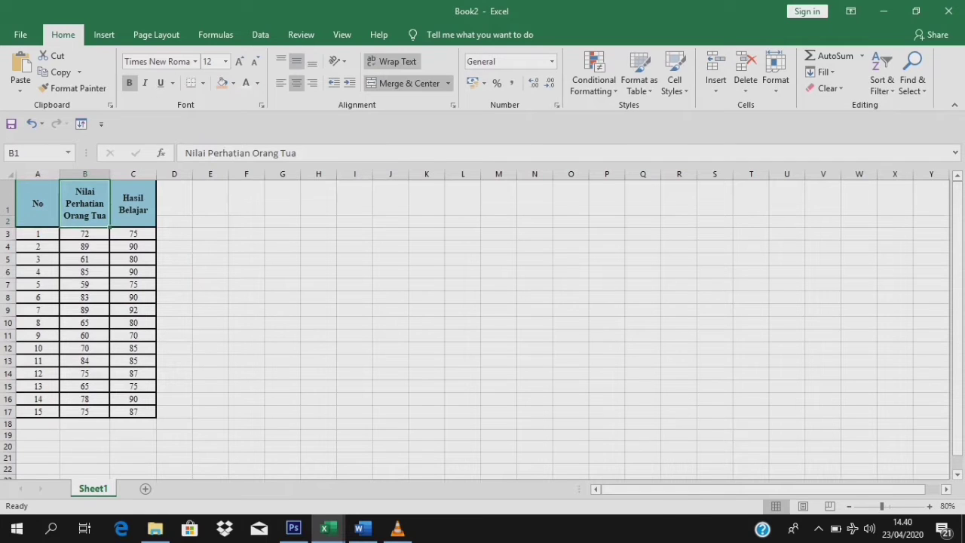
drag(38, 204, 133, 412)
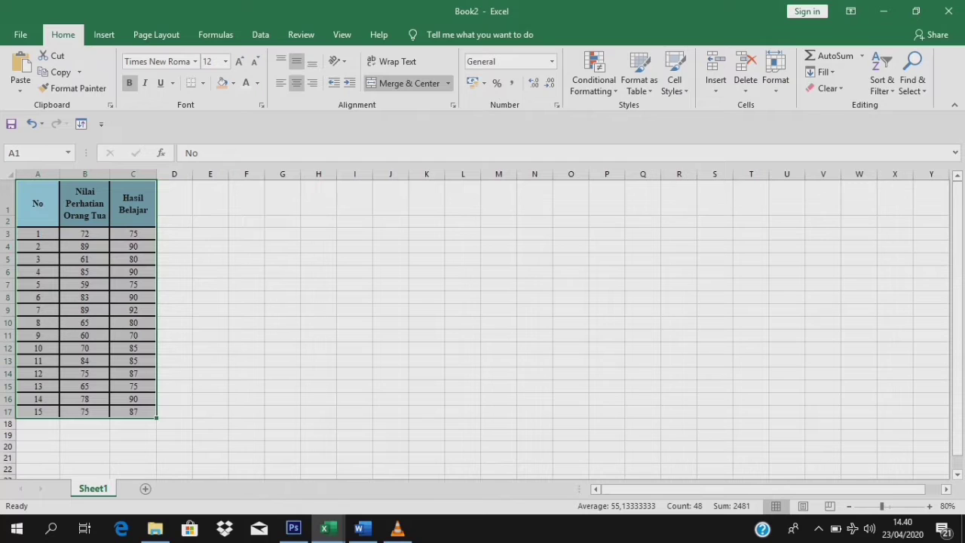
click(260, 35)
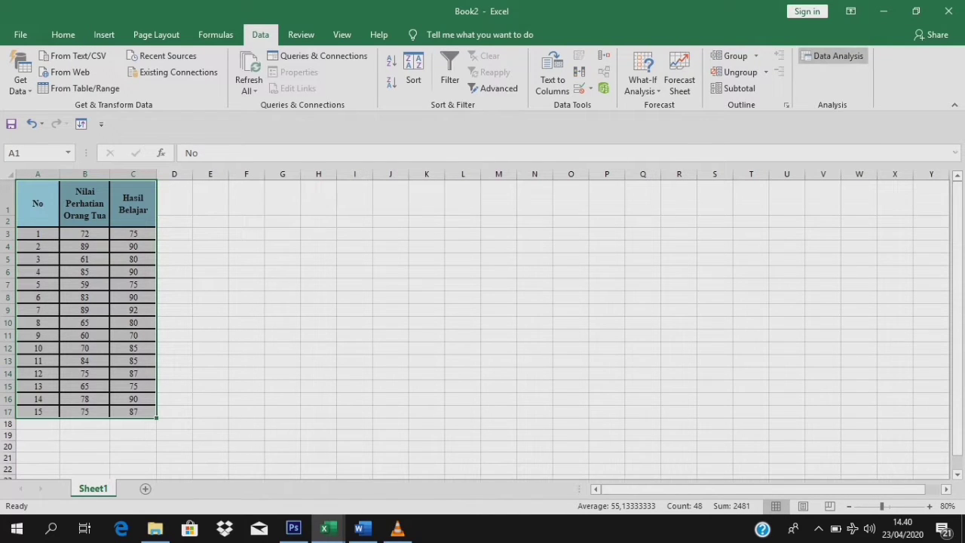
click(833, 56)
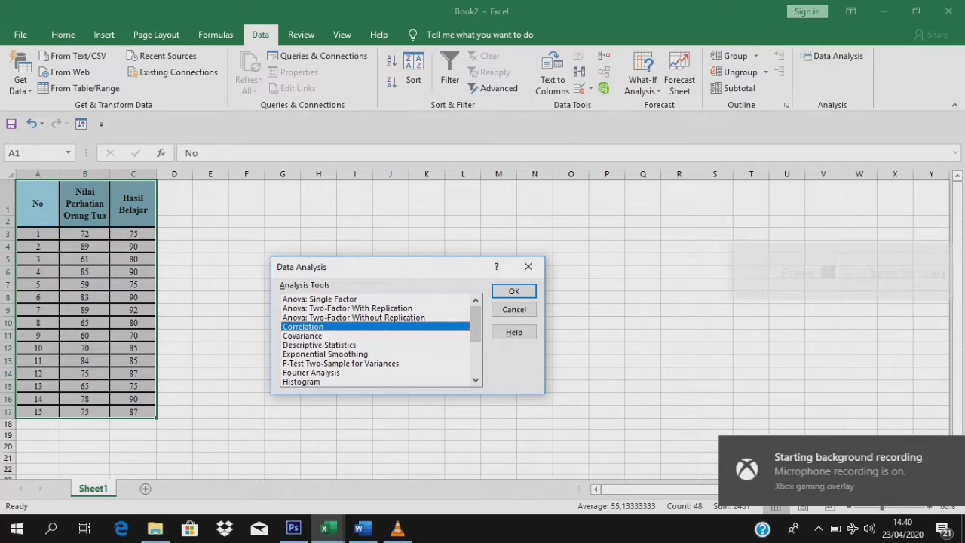
key(Return)
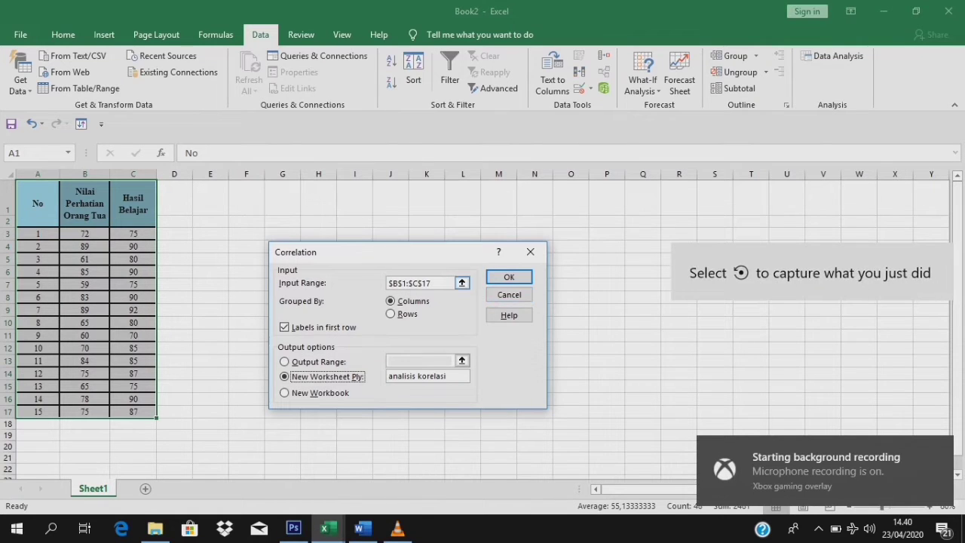
- Replace the Correlation input range with $B$1:$C$17, covering both score columns and their headers
drag(433, 283, 386, 284)
key(BackSpace)
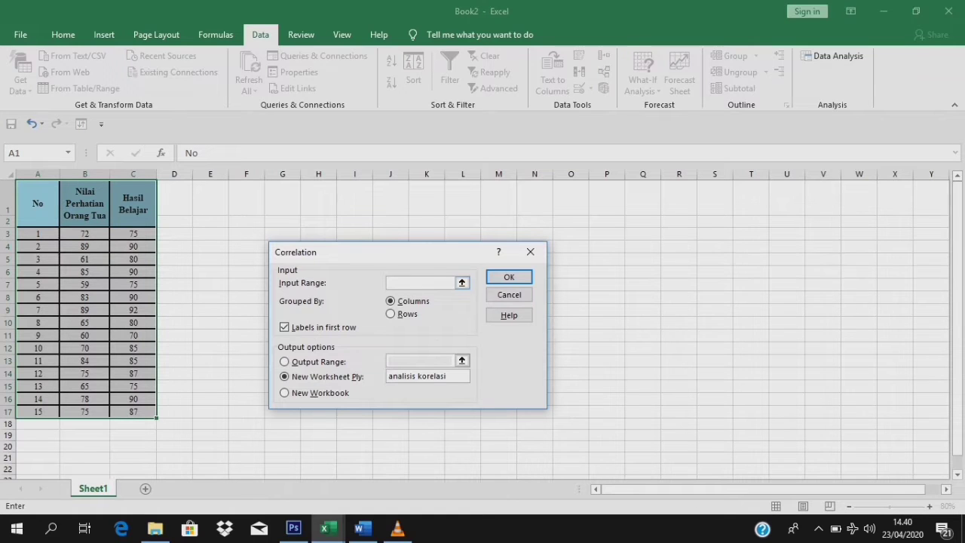
drag(246, 284, 154, 414)
click(84, 203)
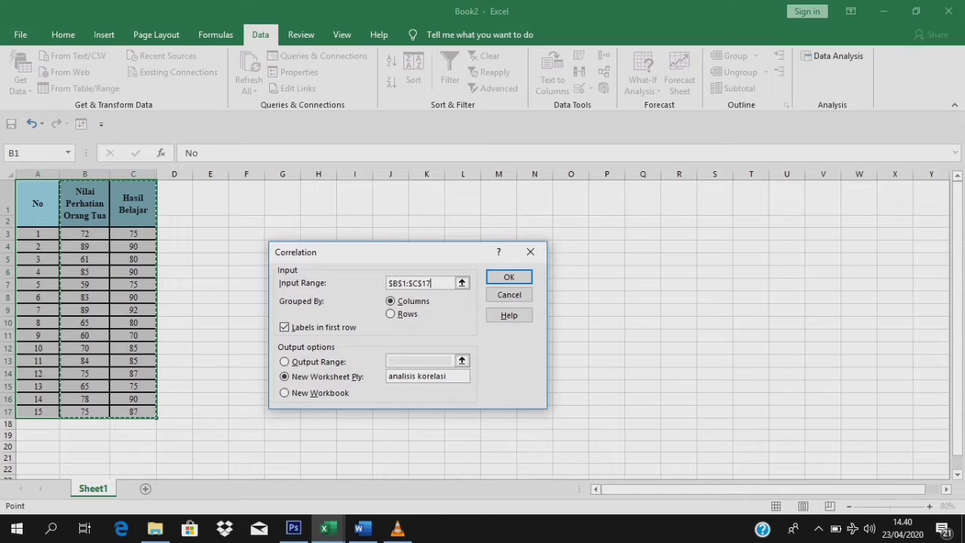
key(Return)
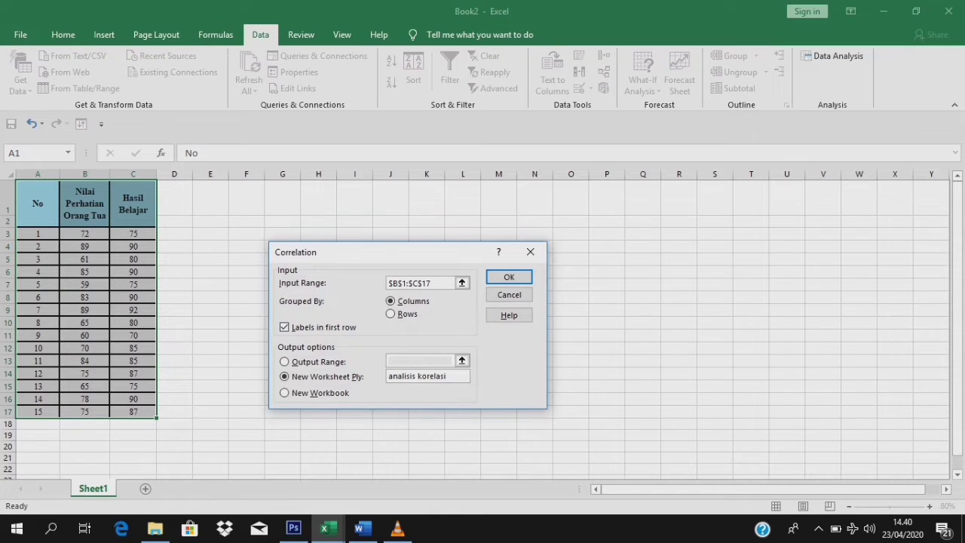
- Name the new output worksheet Analisis Korelasi, run the correlation, and select the coefficient between the two variables
key(BackSpace)
text(A)
key(BackSpace)
text(K)
key(Return)
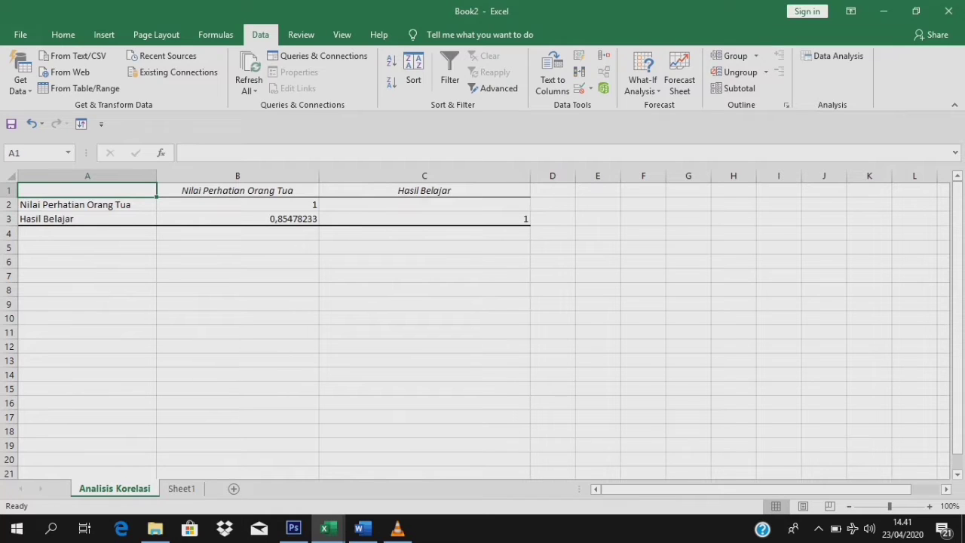
click(238, 219)
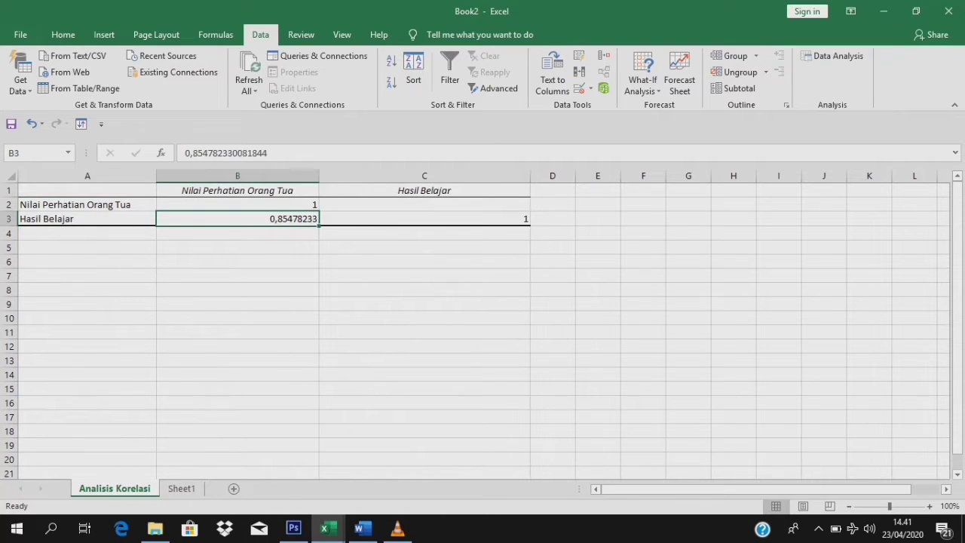
- Enter =CORREL(B3:B17;C3:C17) in cell A19 of Sheet1 and check the formula
click(181, 488)
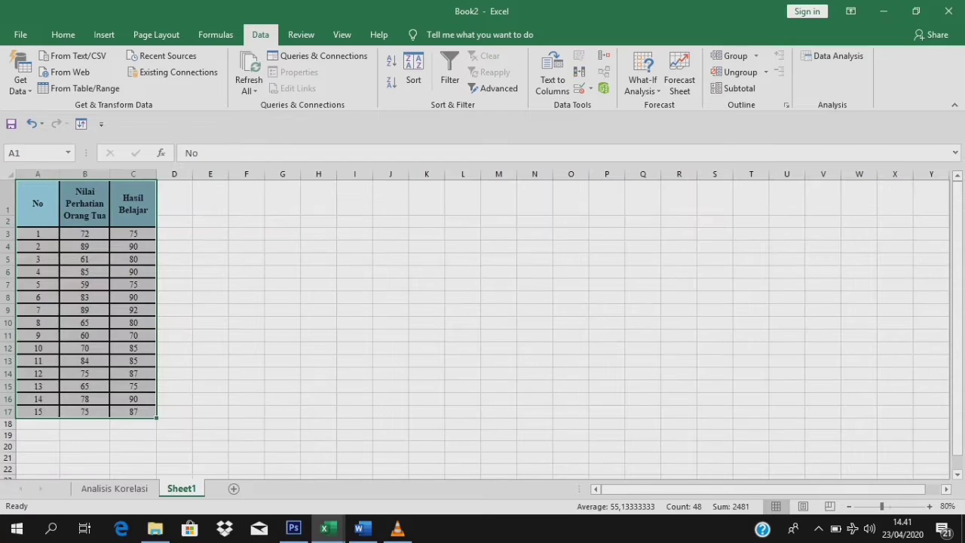
drag(174, 469, 174, 436)
click(38, 435)
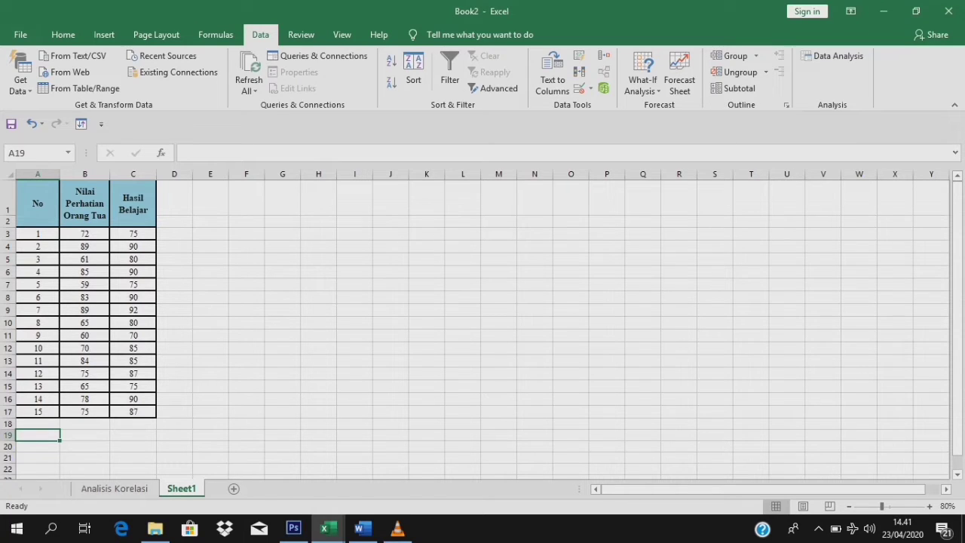
text(=)
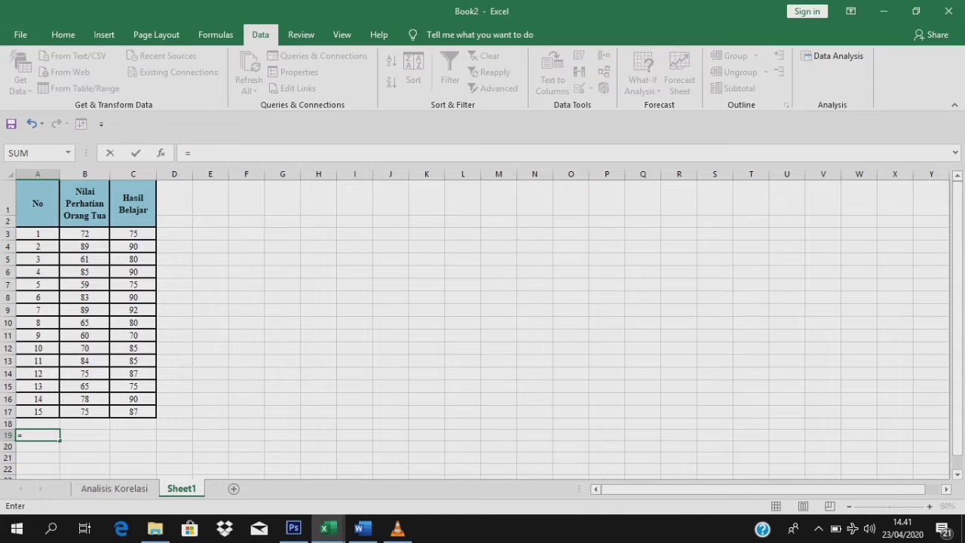
text(CO)
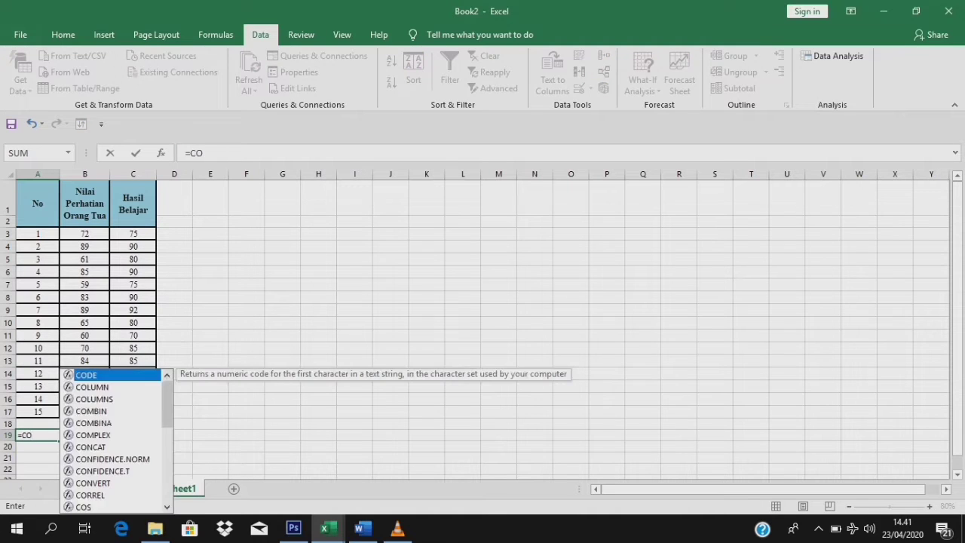
text(R)
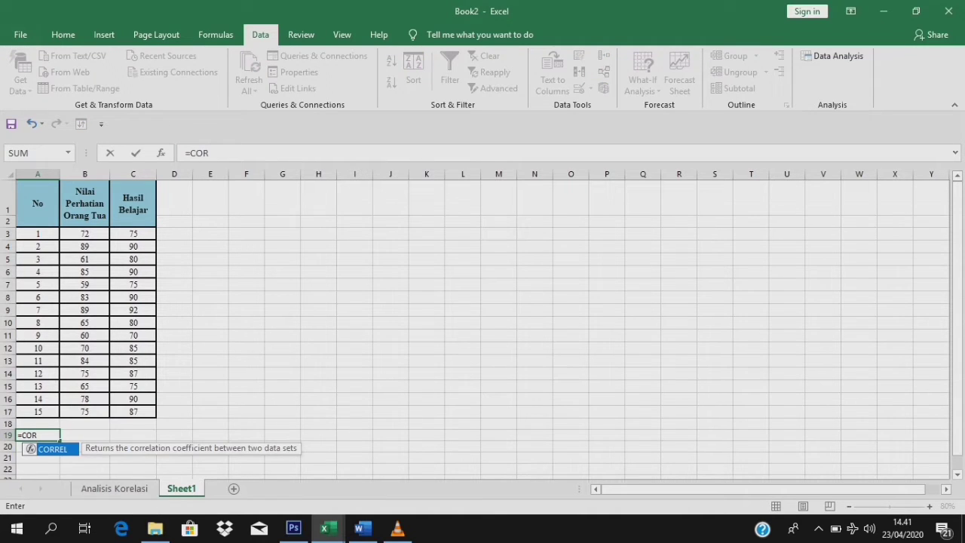
text(REL()
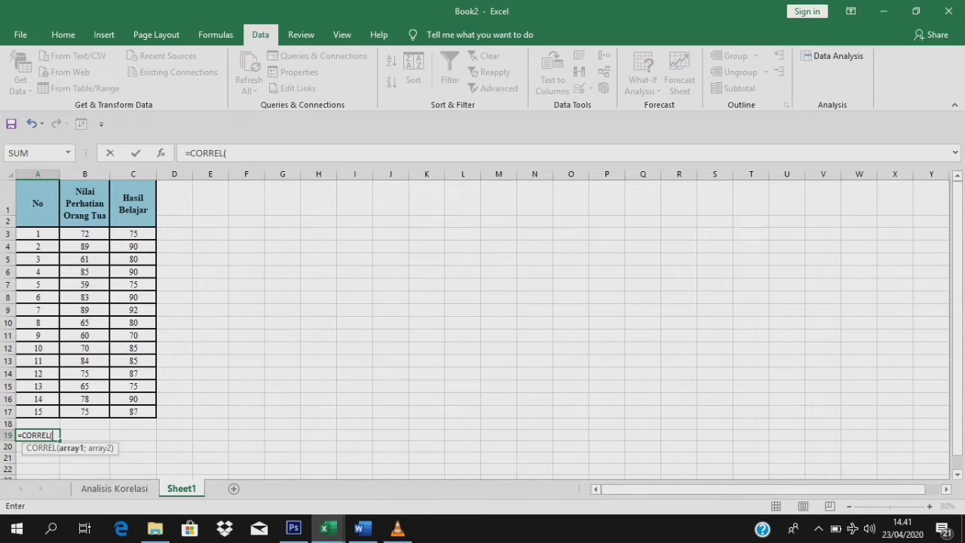
drag(84, 234, 102, 412)
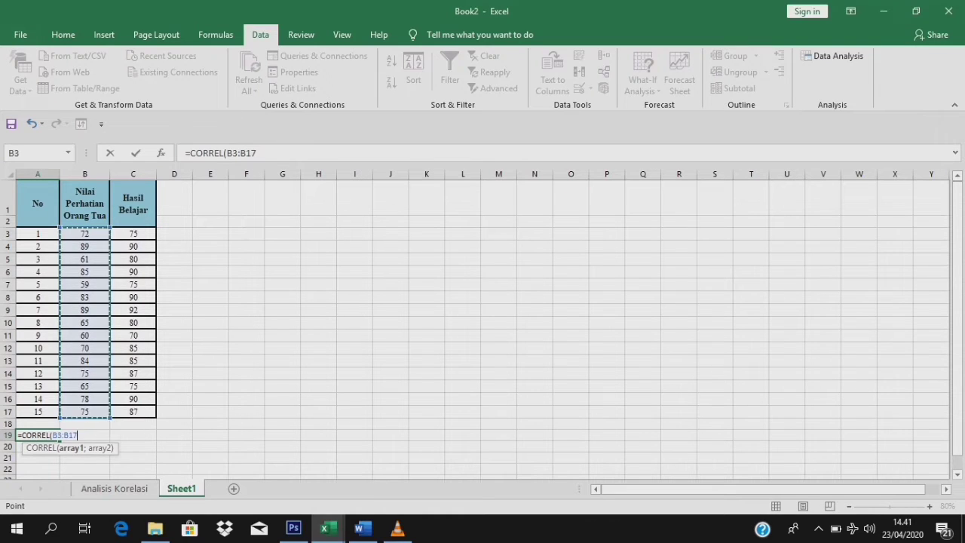
text(;)
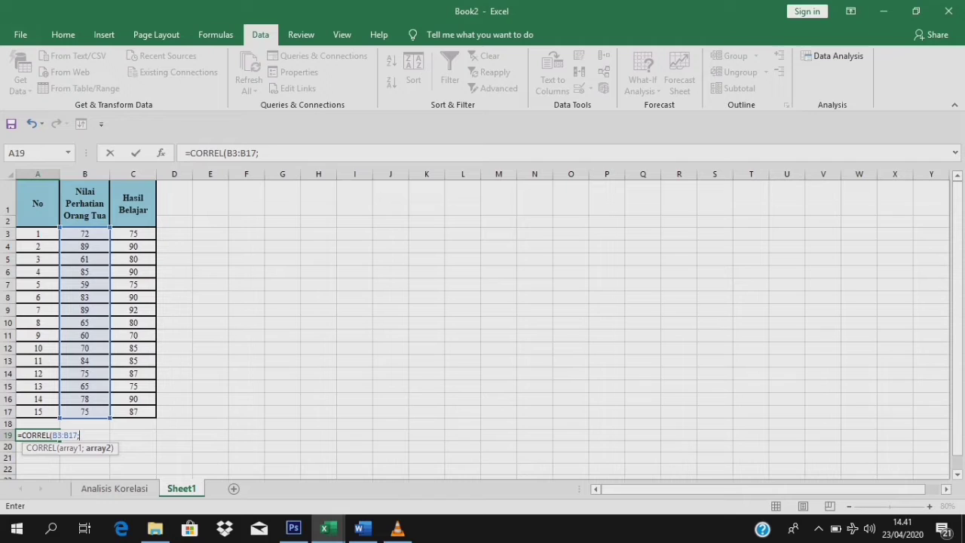
drag(133, 234, 151, 414)
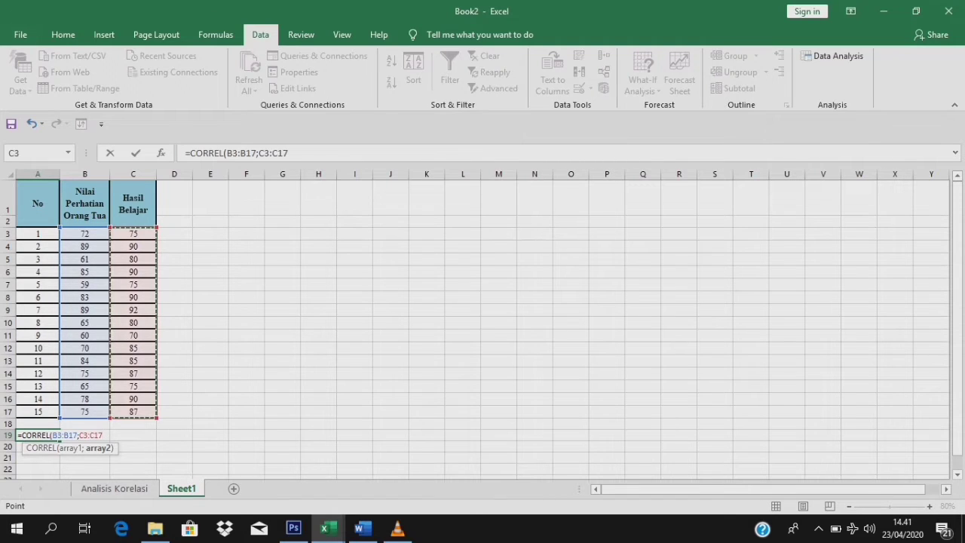
text())
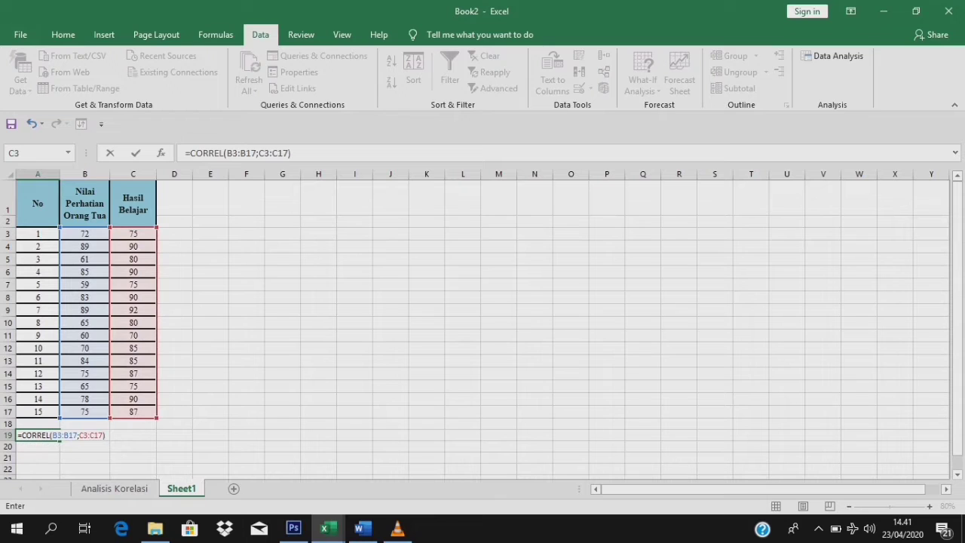
key(Return)
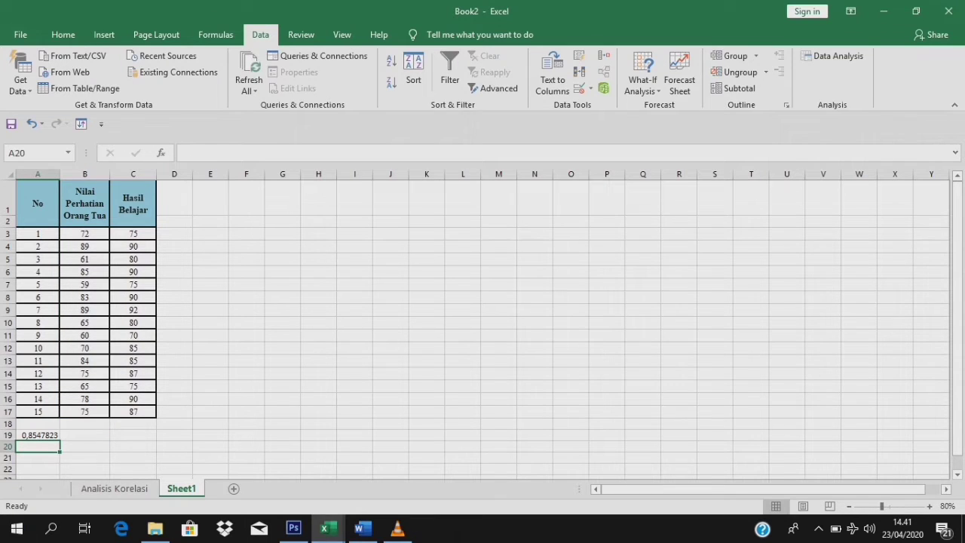
click(84, 435)
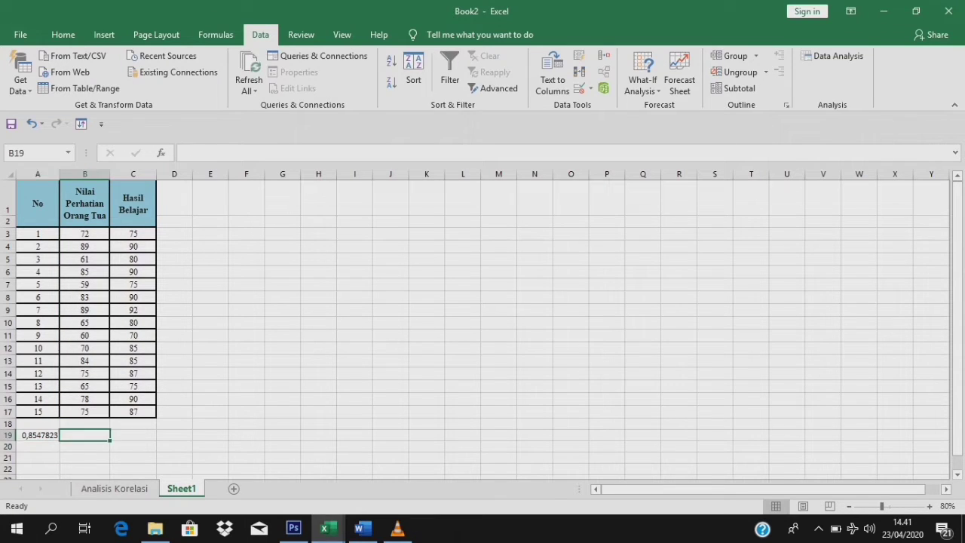
click(38, 435)
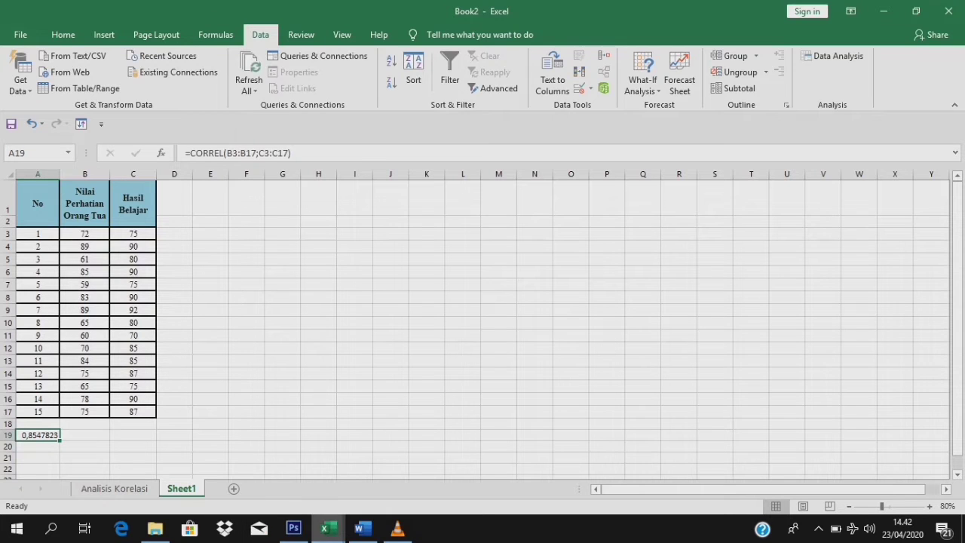
- Review the correlation criteria, the r Product Moment table at 5% significance and the conclusion in the Word document
mouse_move(327, 528)
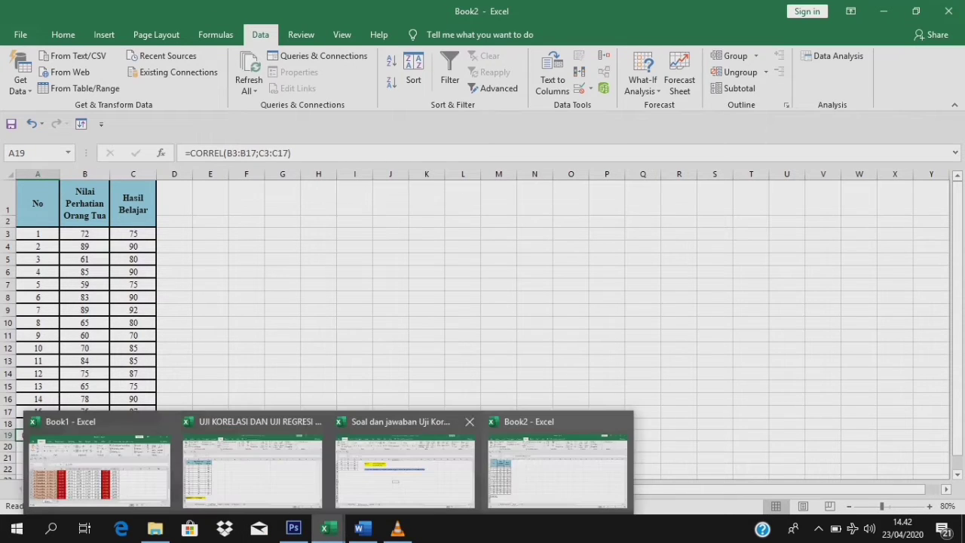
click(253, 468)
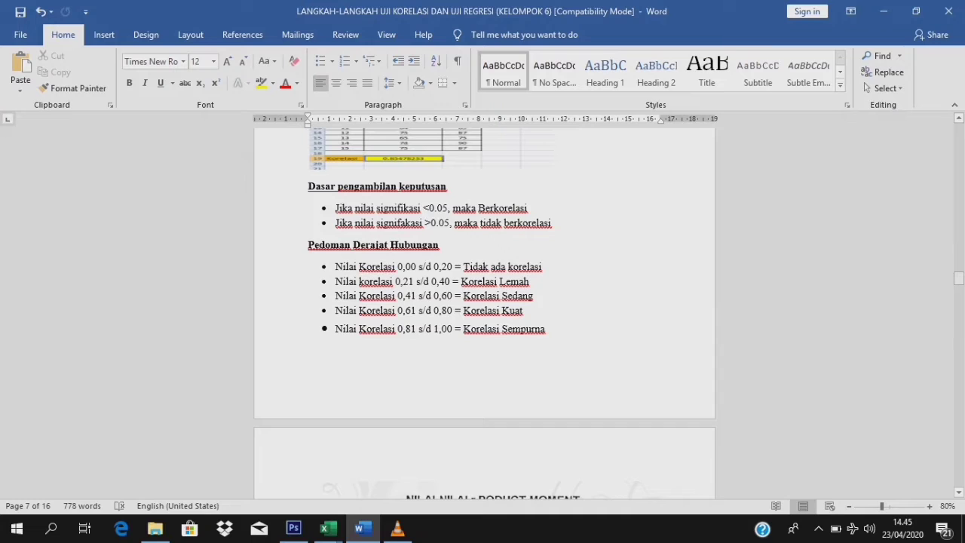
drag(959, 279, 959, 290)
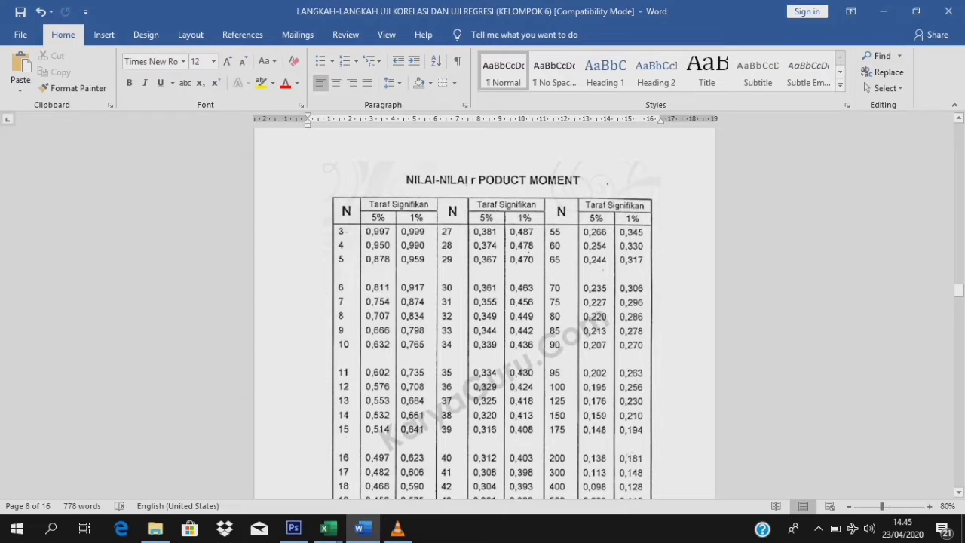
drag(958, 290, 959, 306)
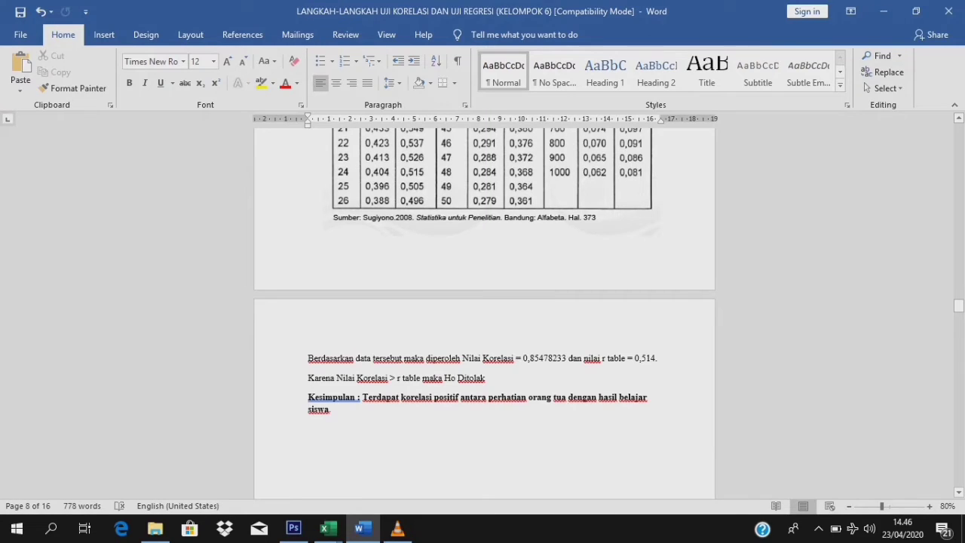
drag(959, 306, 959, 157)
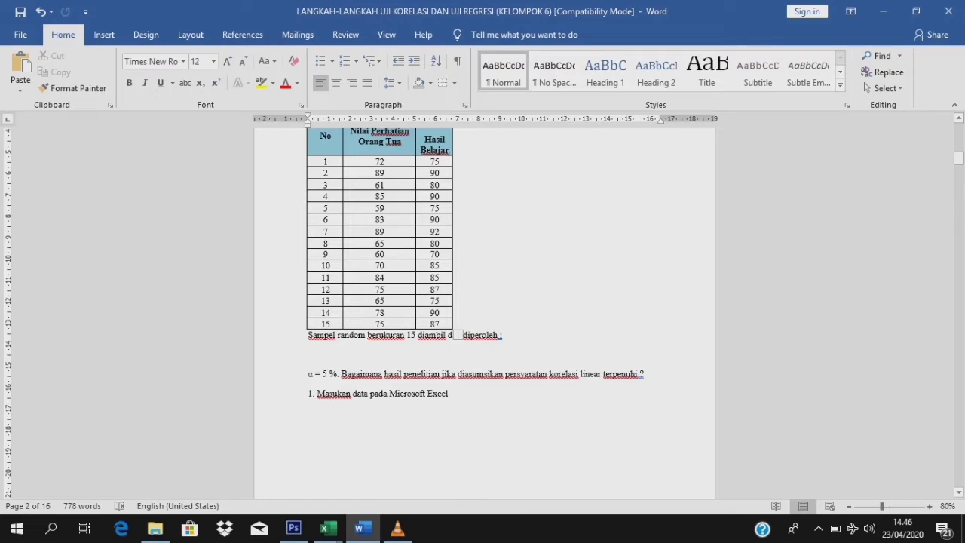
key(Up)
drag(959, 158, 959, 293)
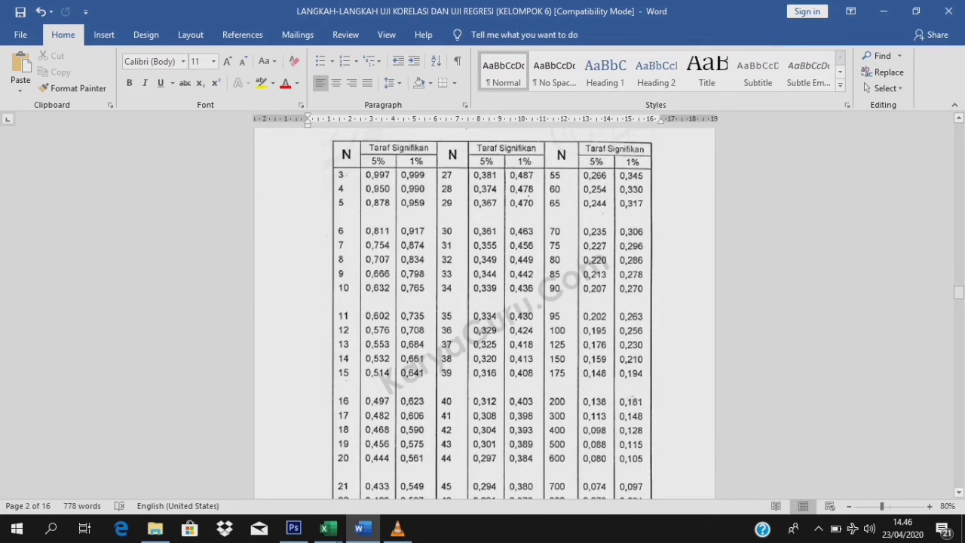
click(520, 302)
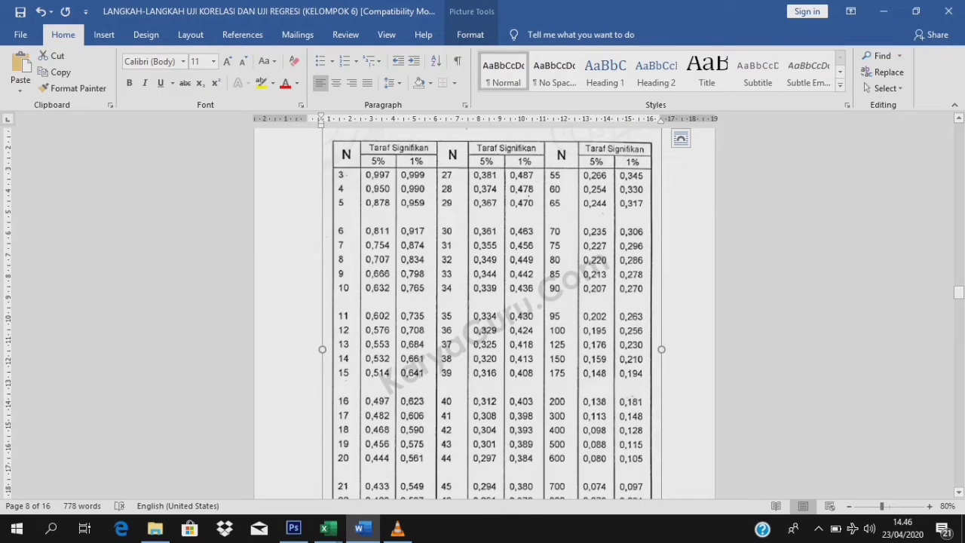
click(685, 317)
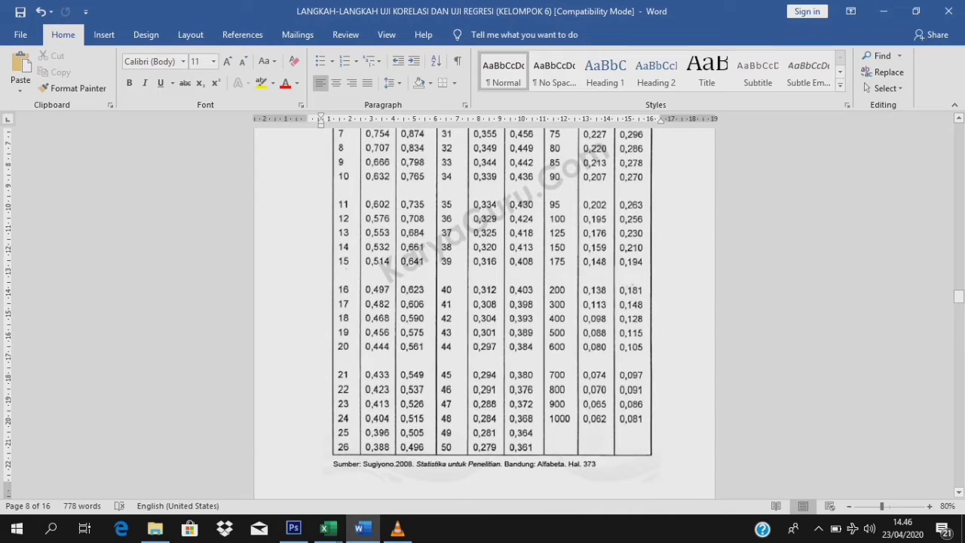
scroll(661, 157, down, 8)
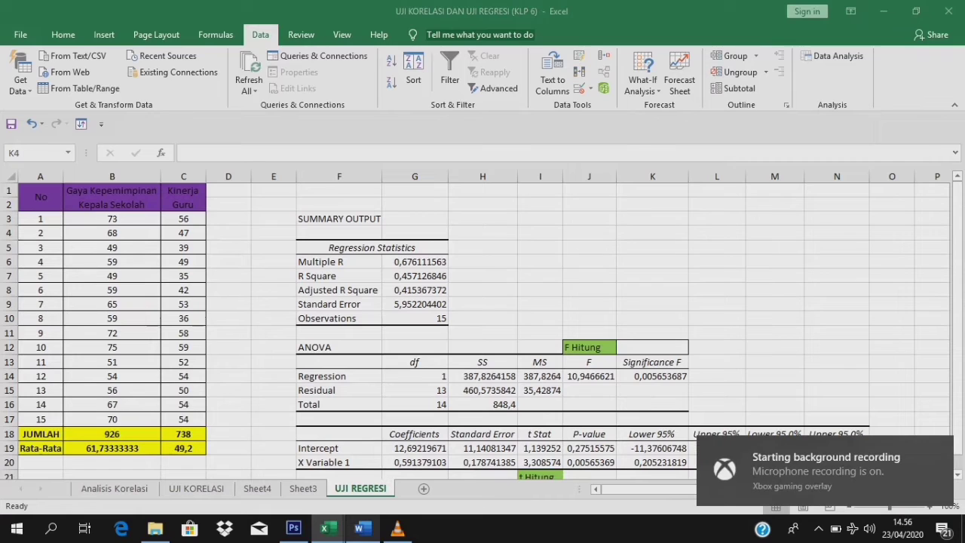
- Copy the Gaya Kepemimpinan Kepala Sekolah and Kinerja Guru table from the Word document into a new sheet of the Book2 workbook in Excel
click(363, 529)
drag(377, 335, 398, 233)
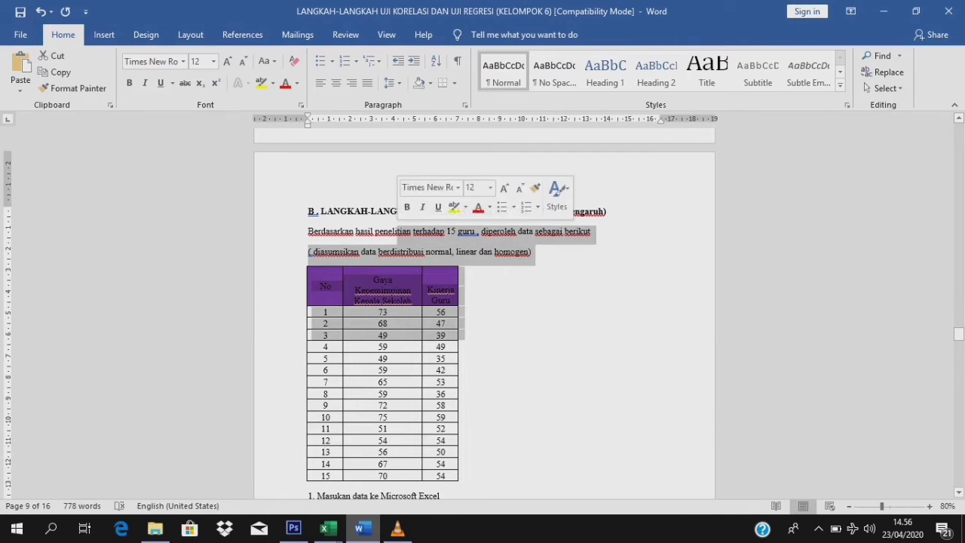
click(414, 231)
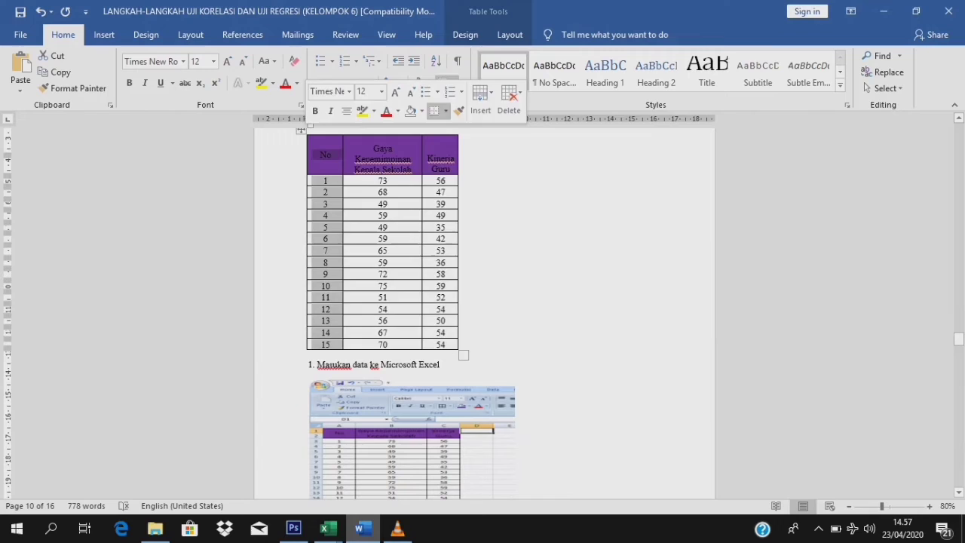
click(301, 131)
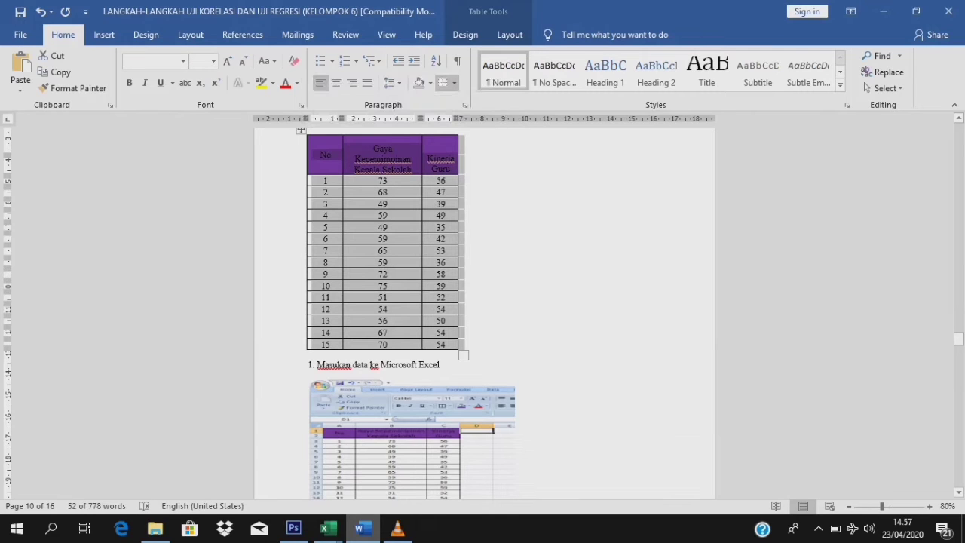
mouse_move(328, 528)
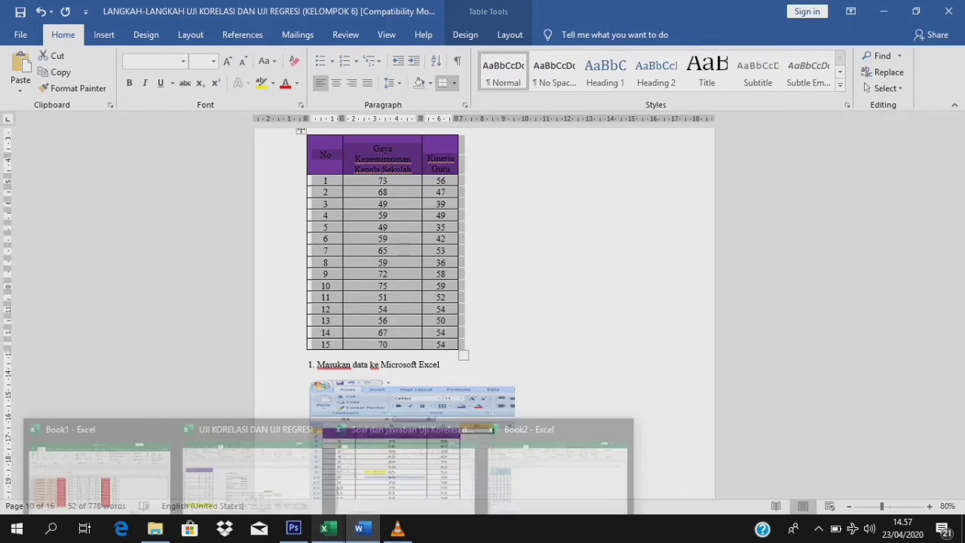
click(558, 467)
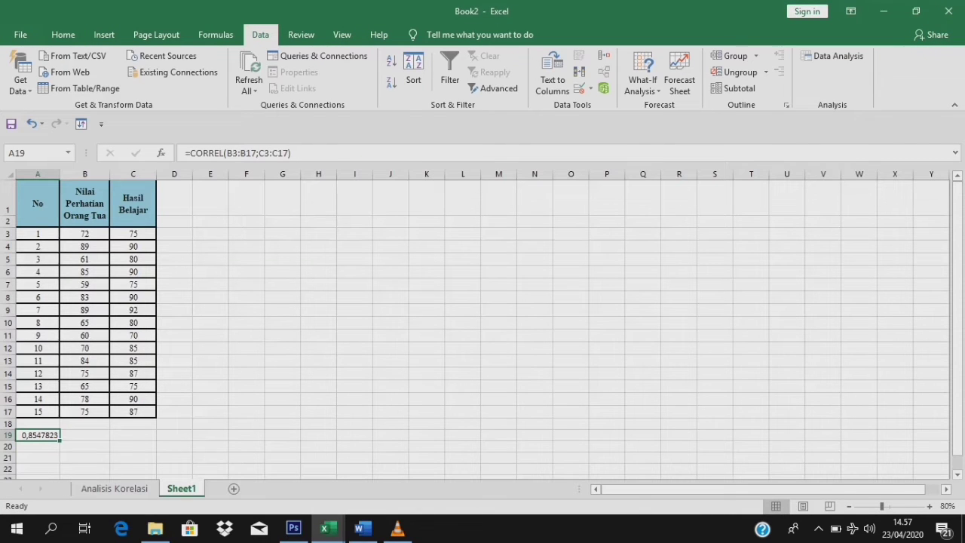
click(234, 489)
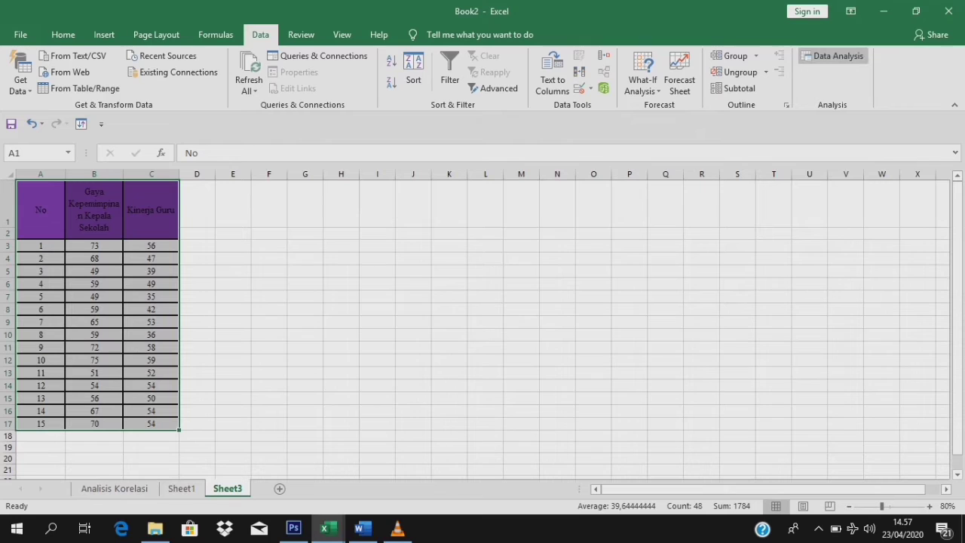
- Start the Regression tool from Data Analysis for the pasted table
click(833, 56)
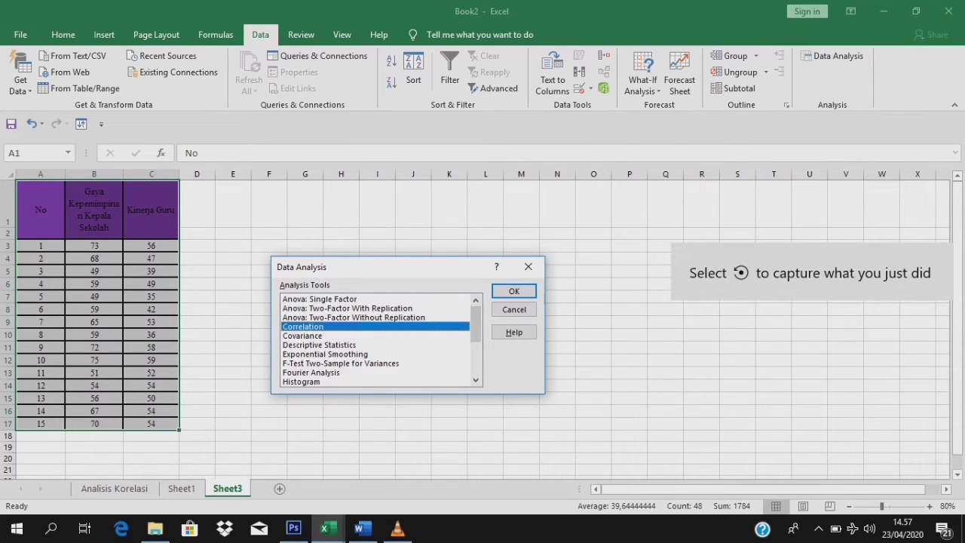
scroll(377, 340, down, 2)
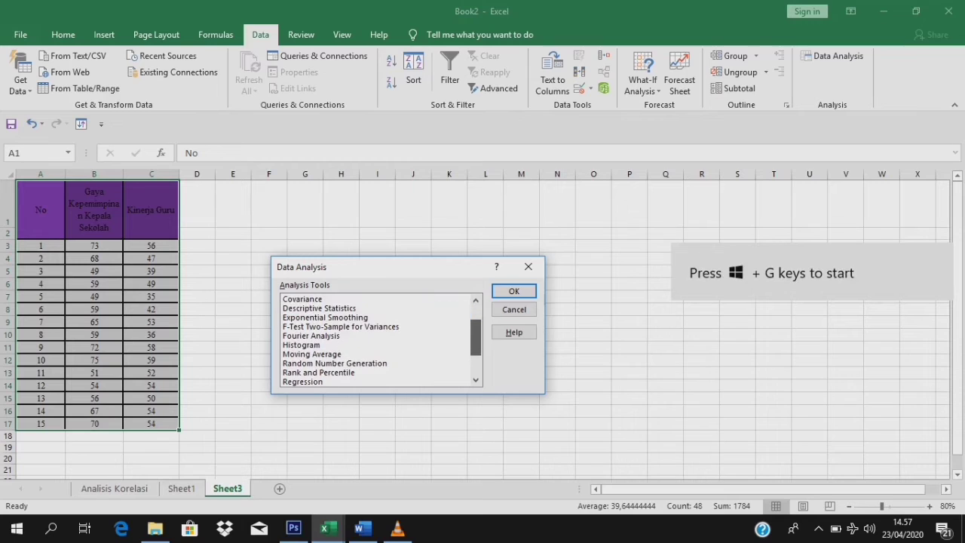
scroll(377, 339, down, 1)
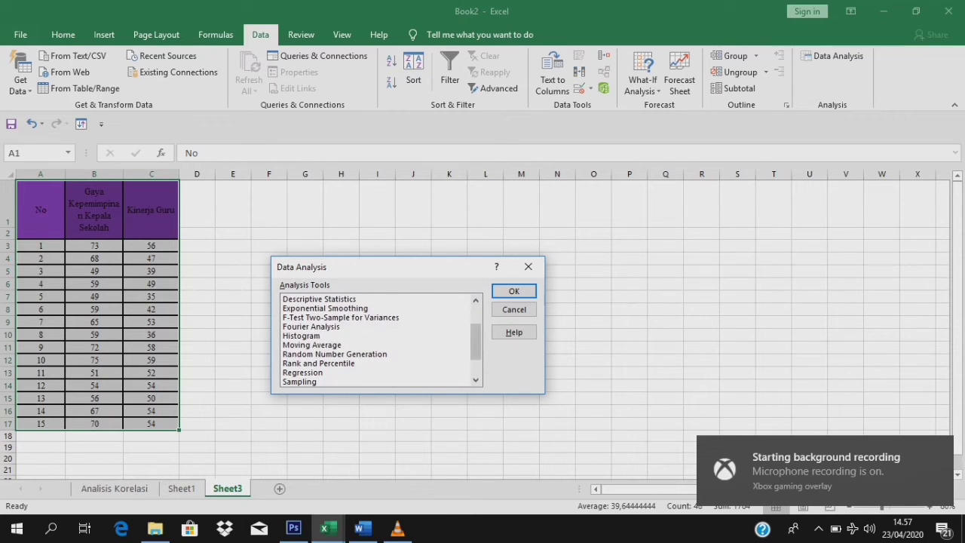
click(303, 373)
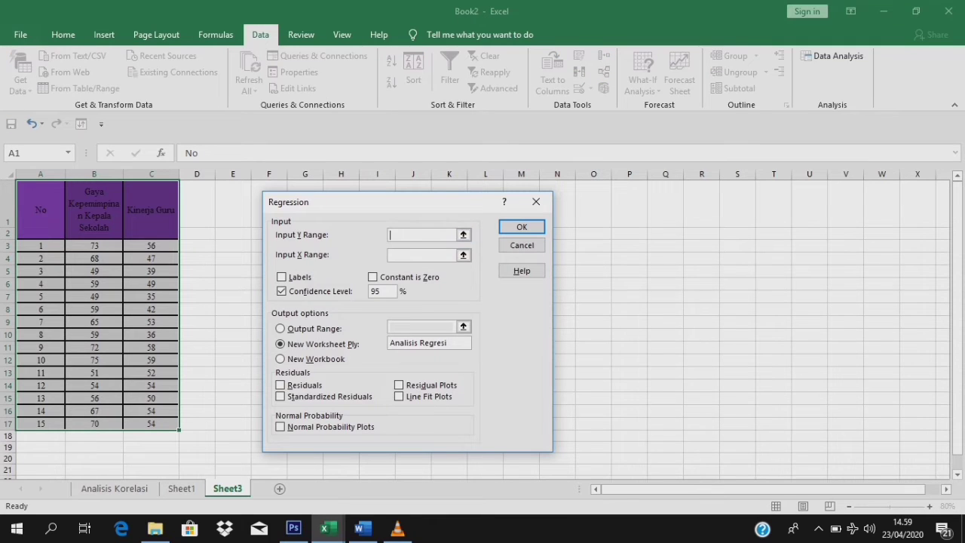
- Run the regression with Y range $C$3:$C$17 and X range $B$3:$B$17, output to a new worksheet named Analisis Regresi
drag(151, 245, 151, 423)
click(464, 255)
drag(95, 246, 94, 424)
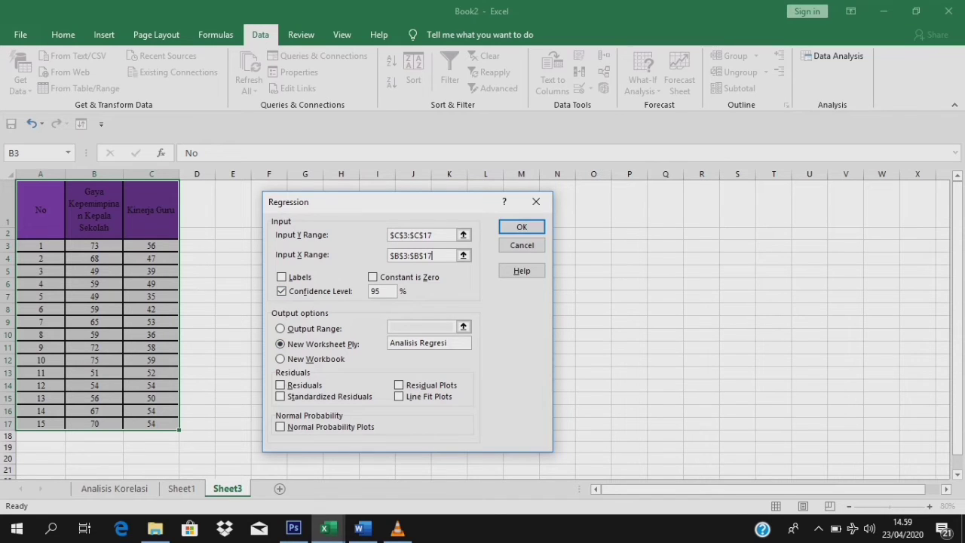
key(Return)
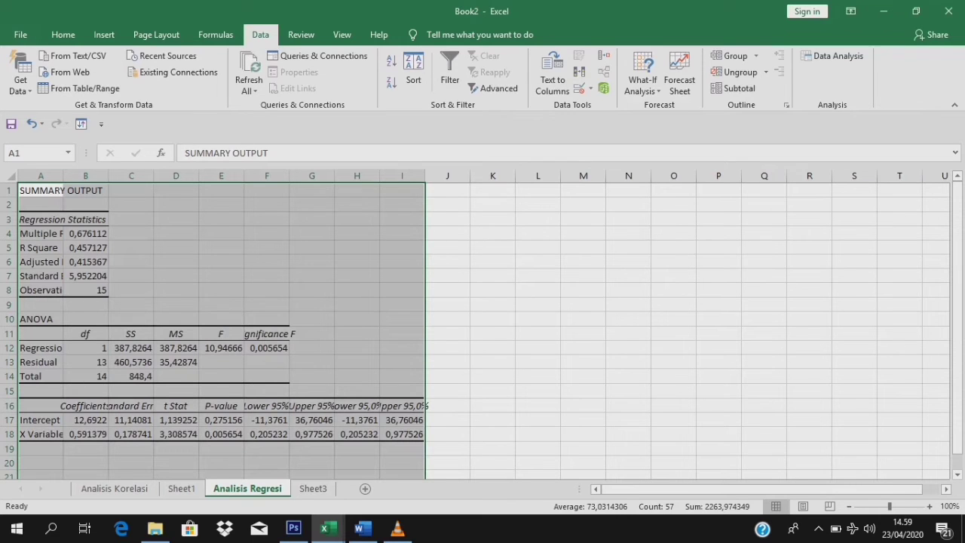
- Widen the columns of the regression summary output so that all labels and values fit
double_click(447, 348)
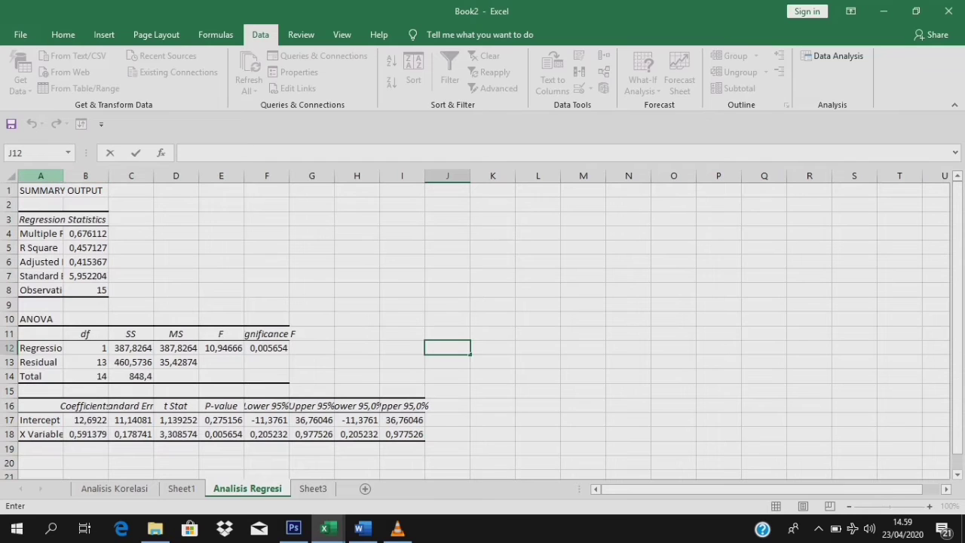
key(Escape)
click(41, 175)
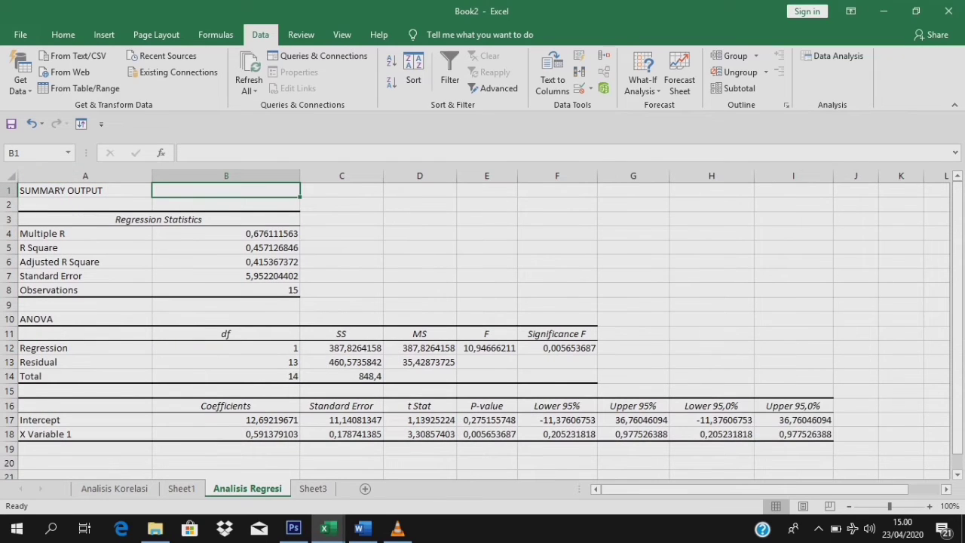
- Place the Word document beside the regression output and compare its Multiple R, R Square and F Hitung explanations with the results
click(360, 528)
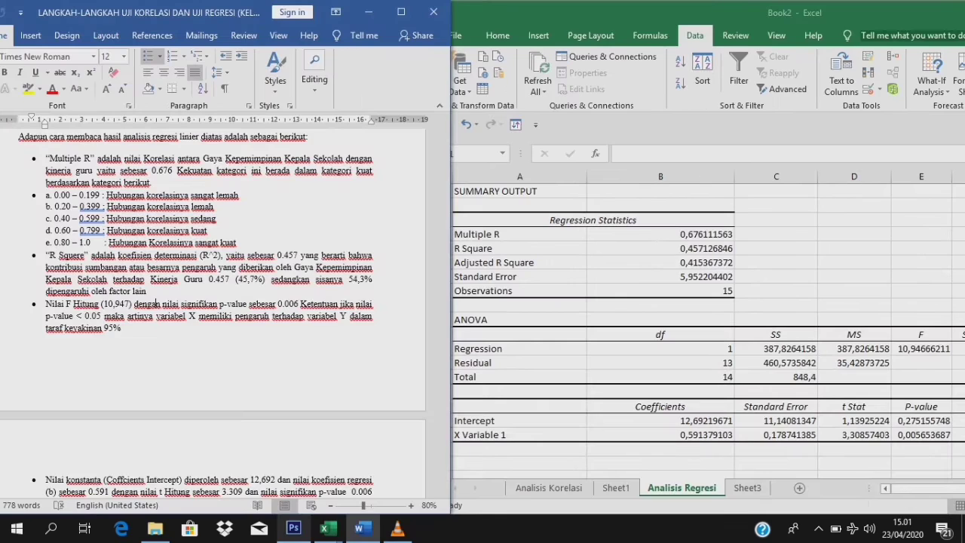
click(660, 191)
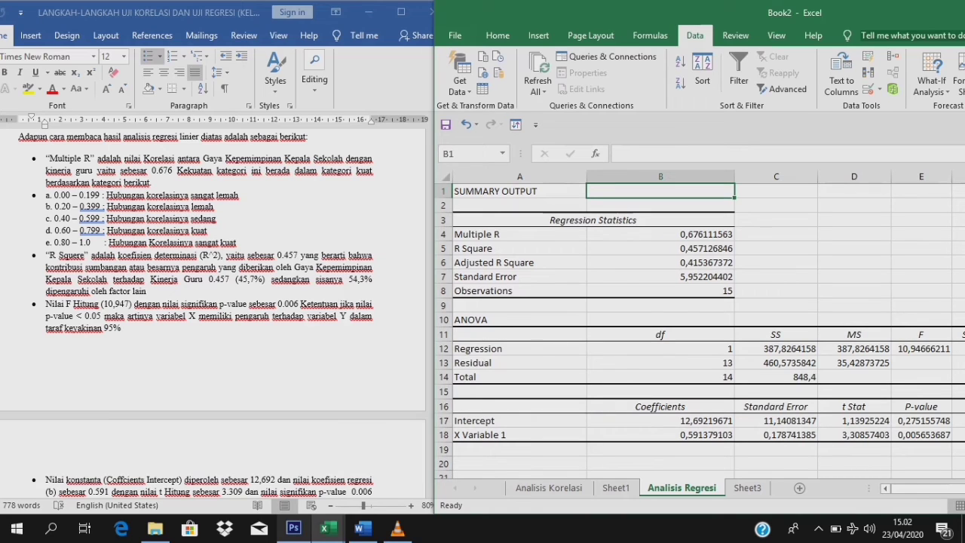
drag(926, 489, 950, 489)
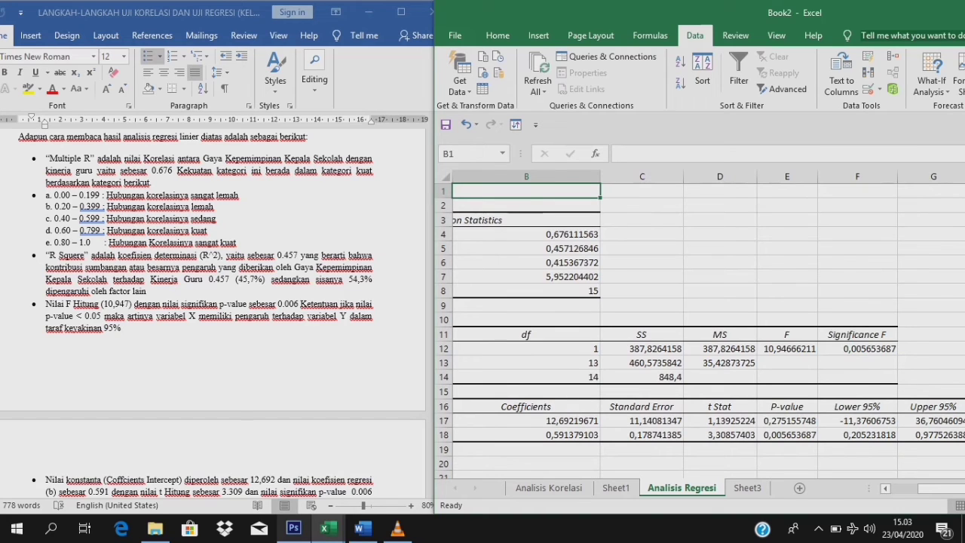
drag(945, 488, 926, 489)
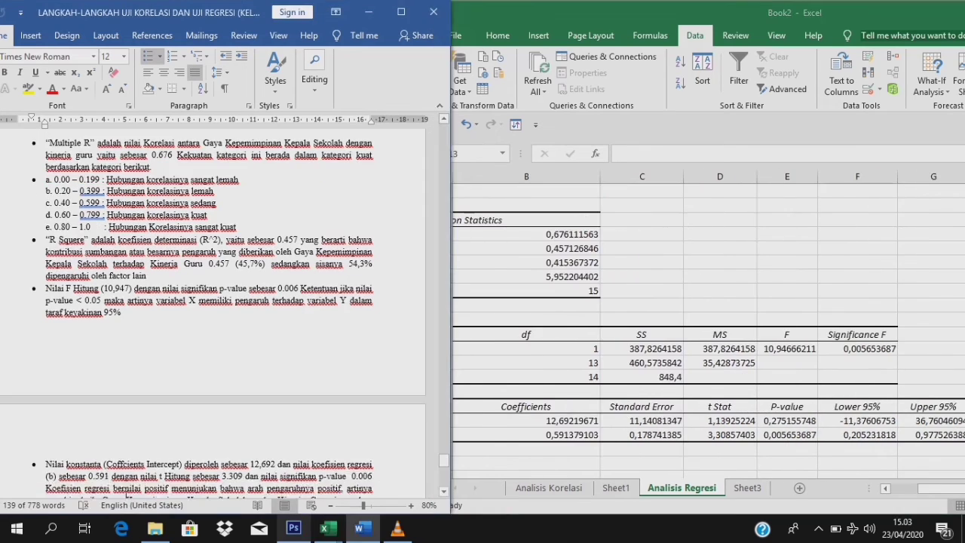
- Examine the Word explanation of the constant, regression coefficient and regression equation against the coefficients table in the Excel output
scroll(211, 317, down, 1)
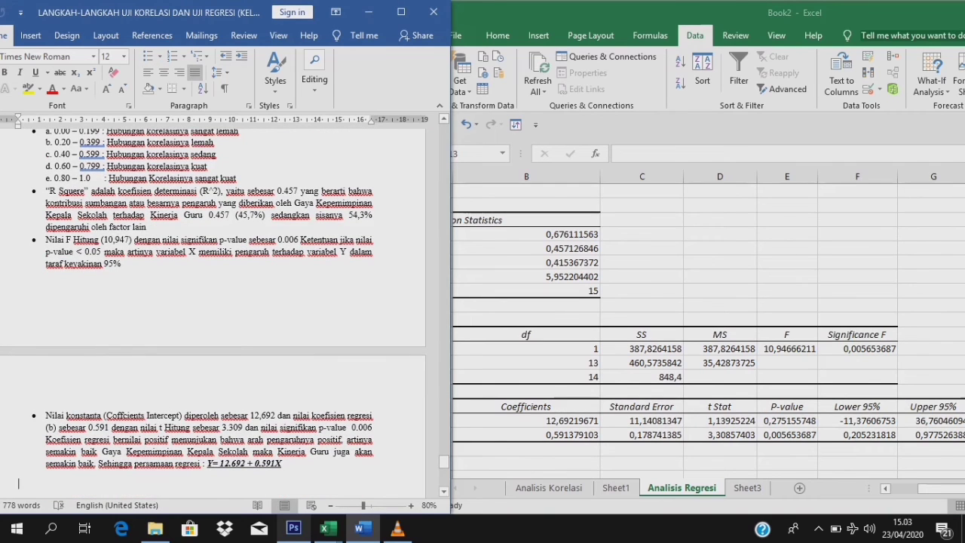
click(857, 363)
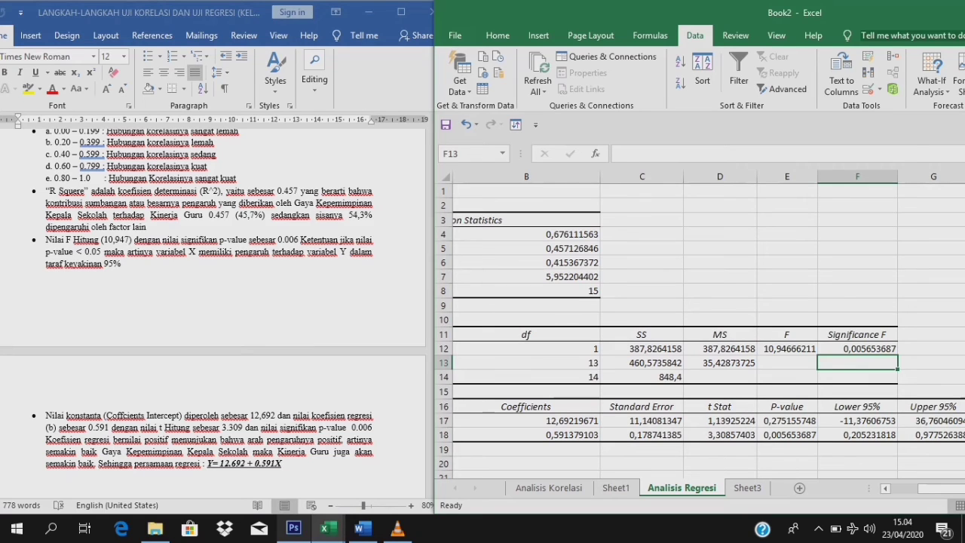
drag(443, 428, 443, 428)
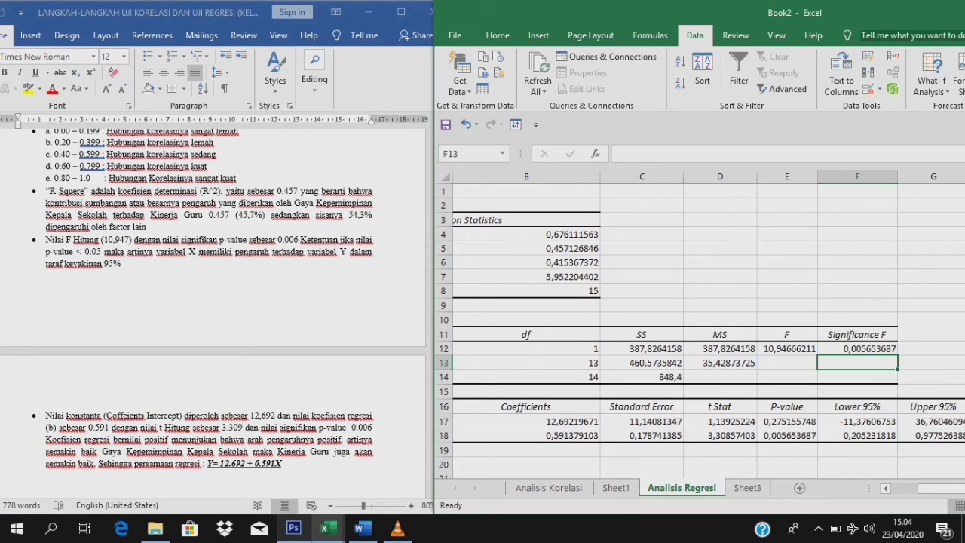
click(19, 483)
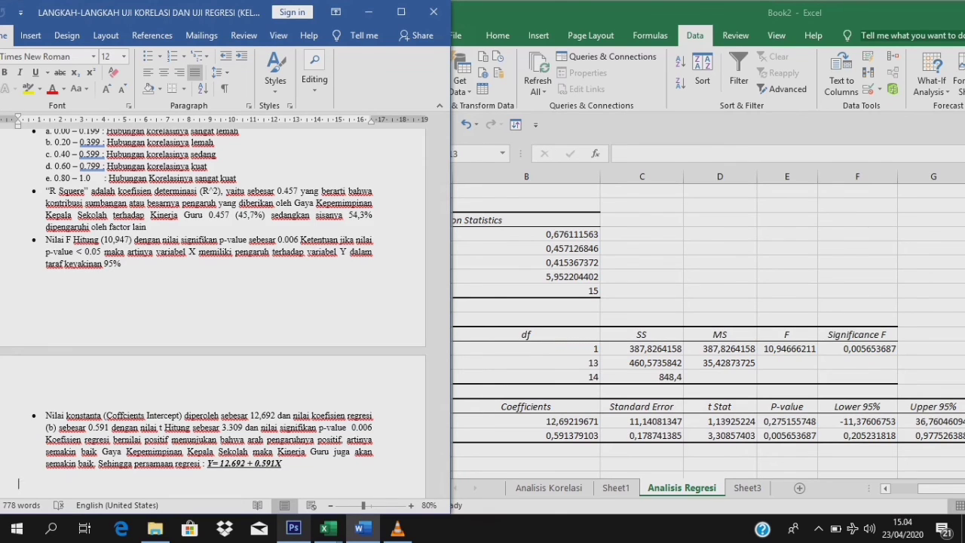
click(858, 363)
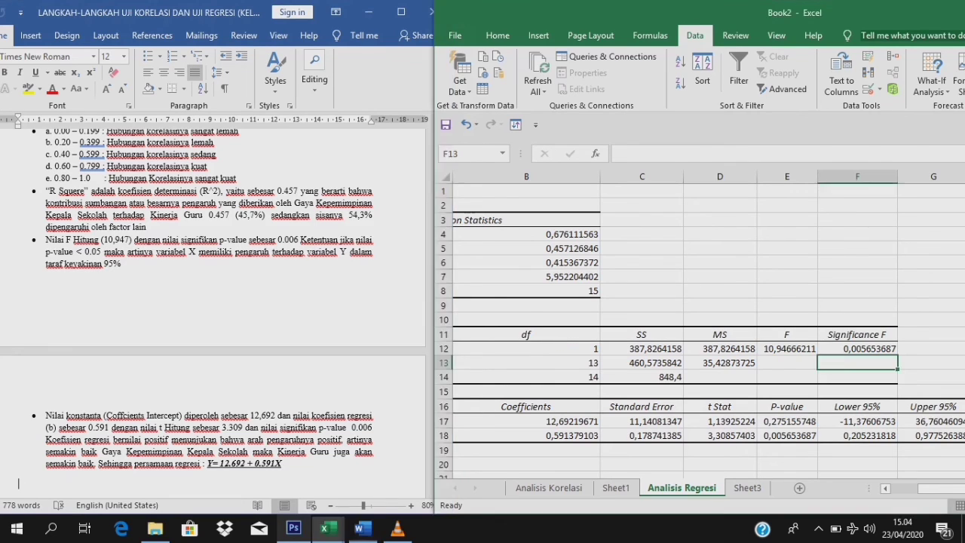
click(282, 464)
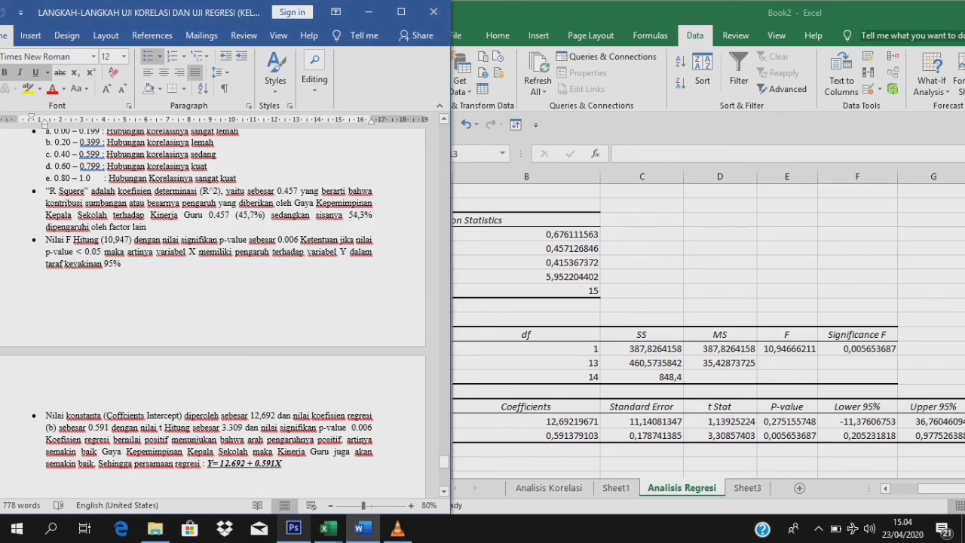
drag(334, 451, 373, 451)
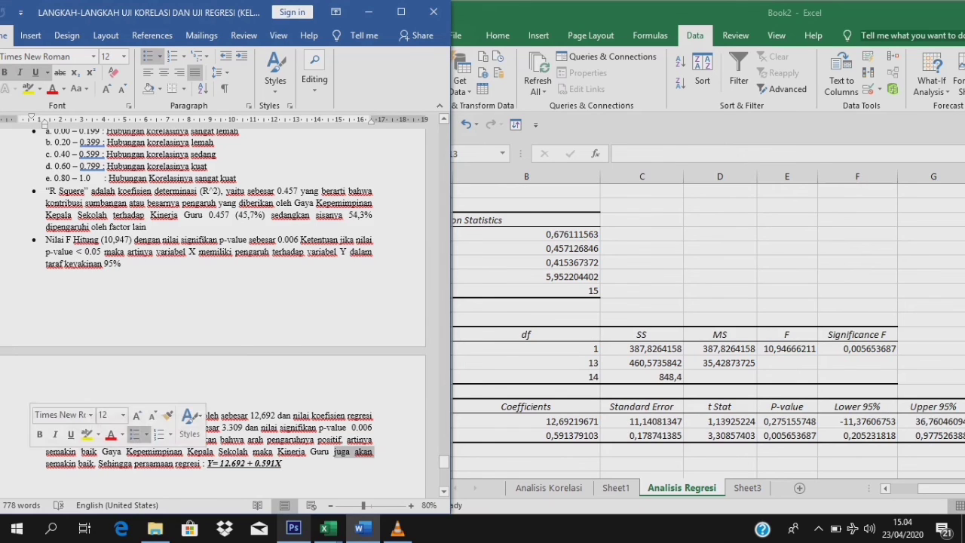
click(95, 464)
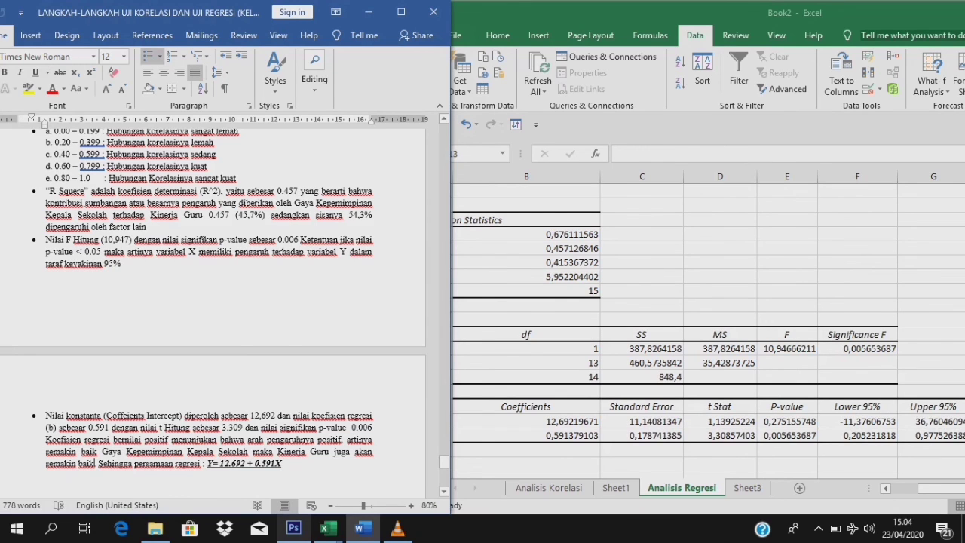